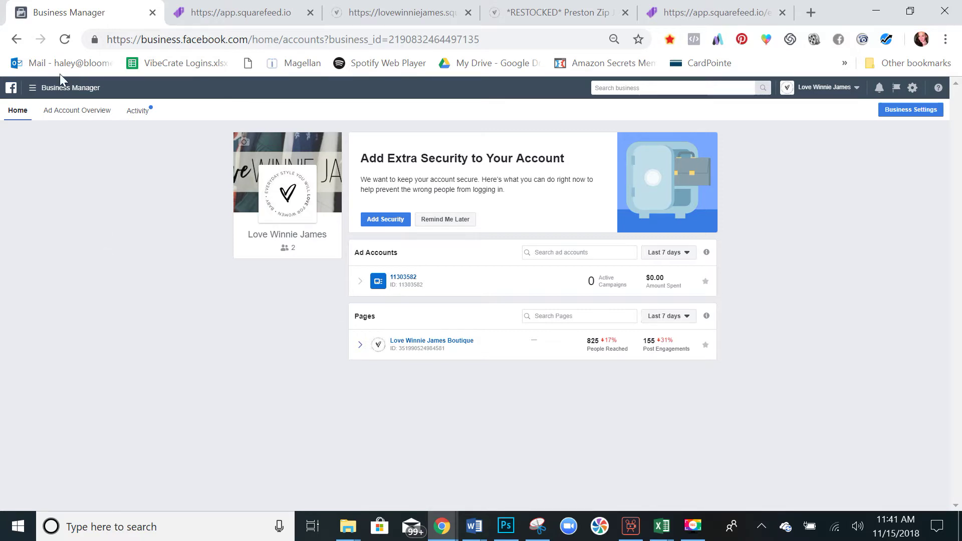
# Go to the Catalogs area through the Business Manager menu's All Tools list.
pyautogui.click(59, 89)
pyautogui.click(81, 345)
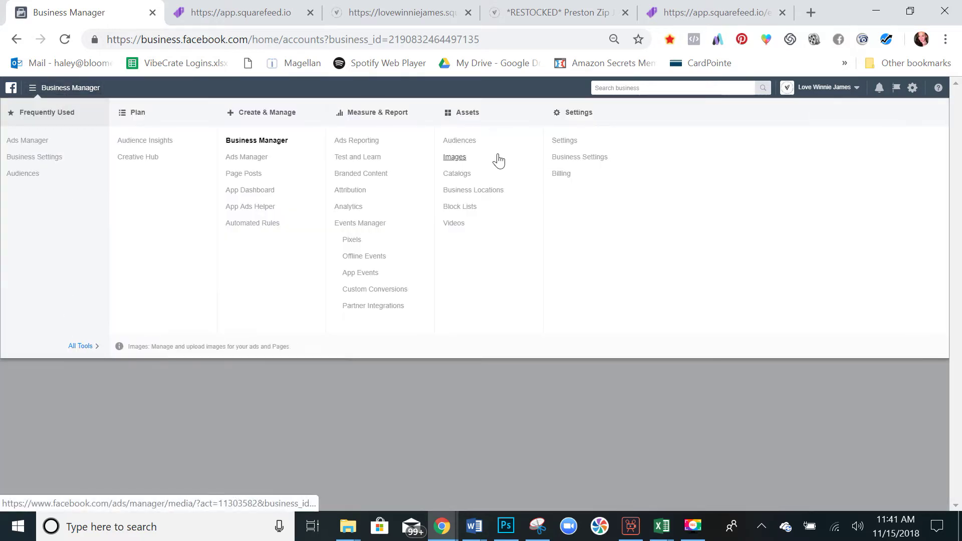
pyautogui.click(462, 175)
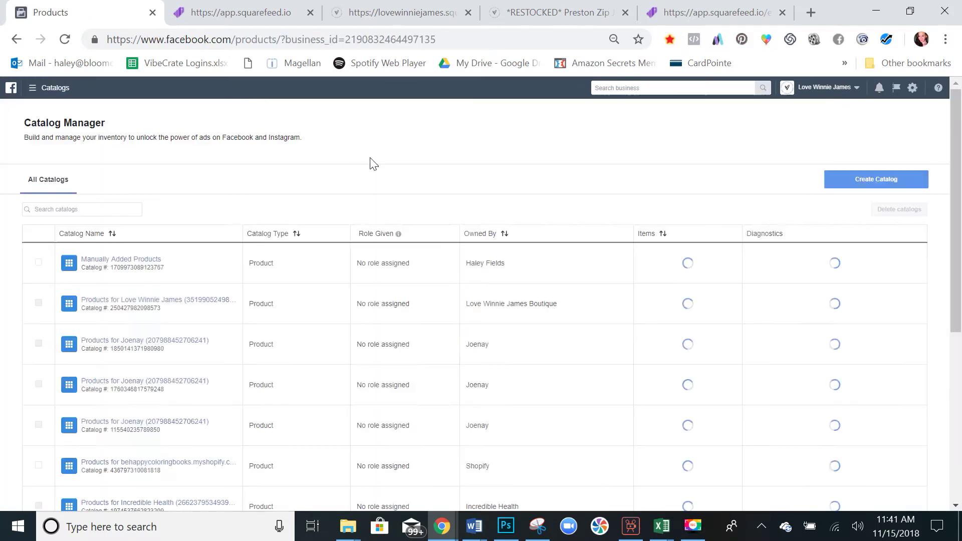
# Search catalogs for 'lwj', open LWJ Summer 18 and view its event data sources.
pyautogui.scroll(-1, 371, 164)
pyautogui.click(100, 174)
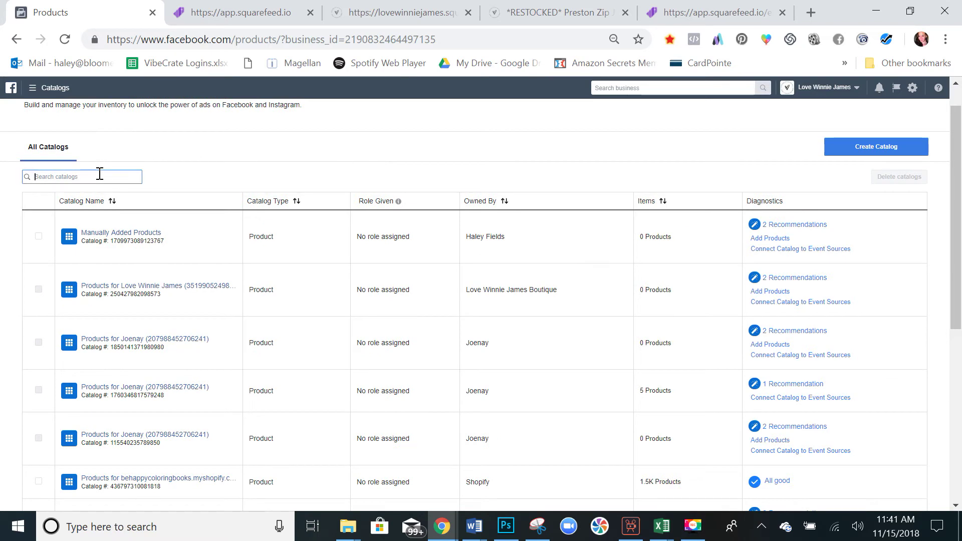
pyautogui.write('lwj')
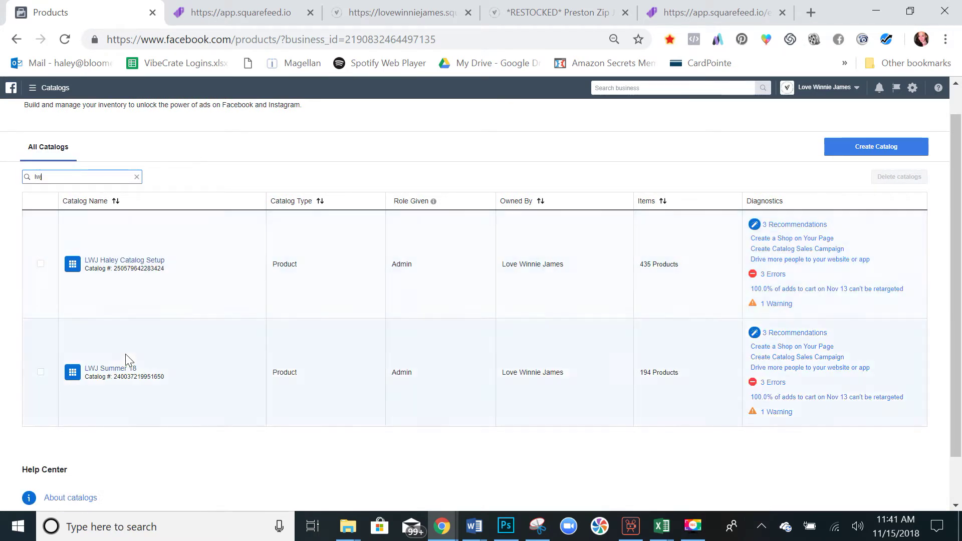
pyautogui.click(121, 369)
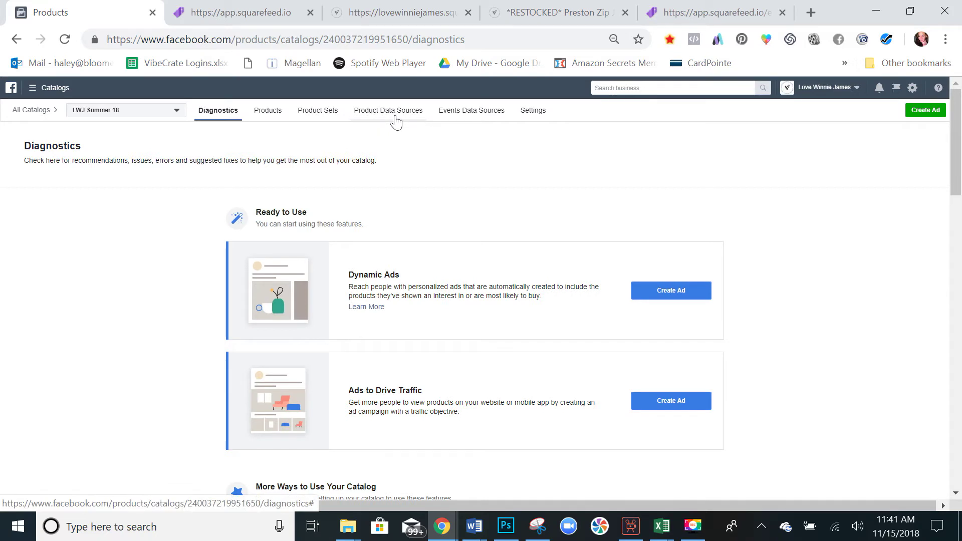
pyautogui.click(464, 124)
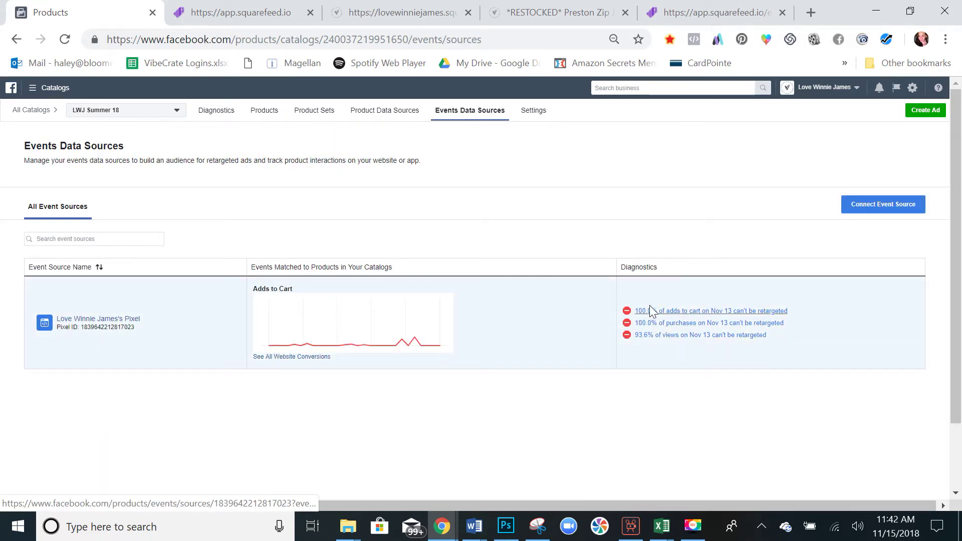
# Scroll through the pixel's retargeting diagnostics, then bring up Squarefeed's sign-up page.
pyautogui.scroll(-1, 662, 296)
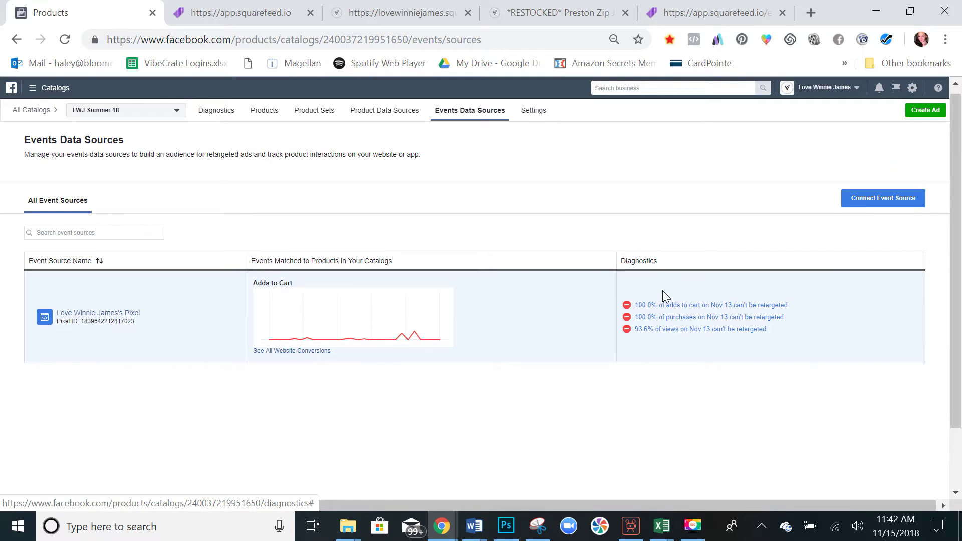
pyautogui.scroll(-1, 662, 291)
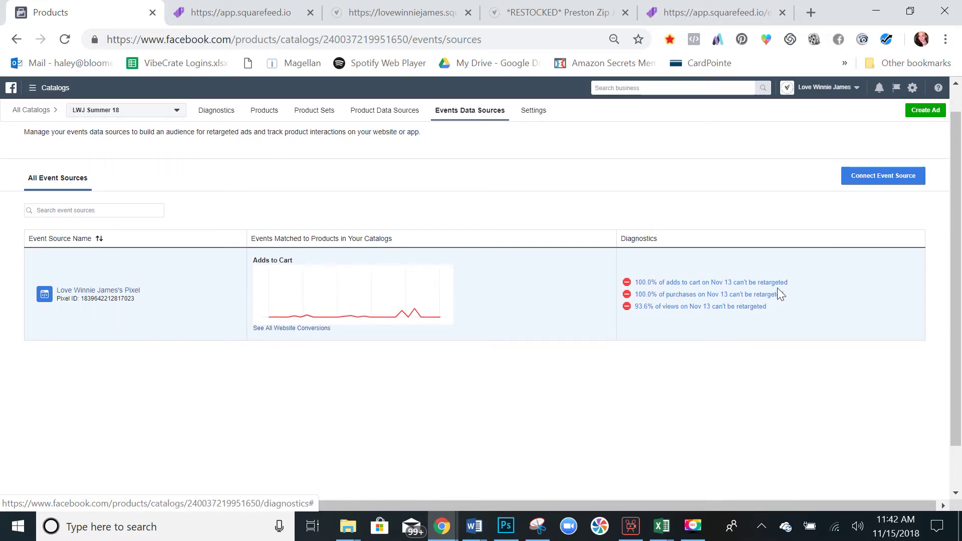
pyautogui.scroll(-1, 810, 264)
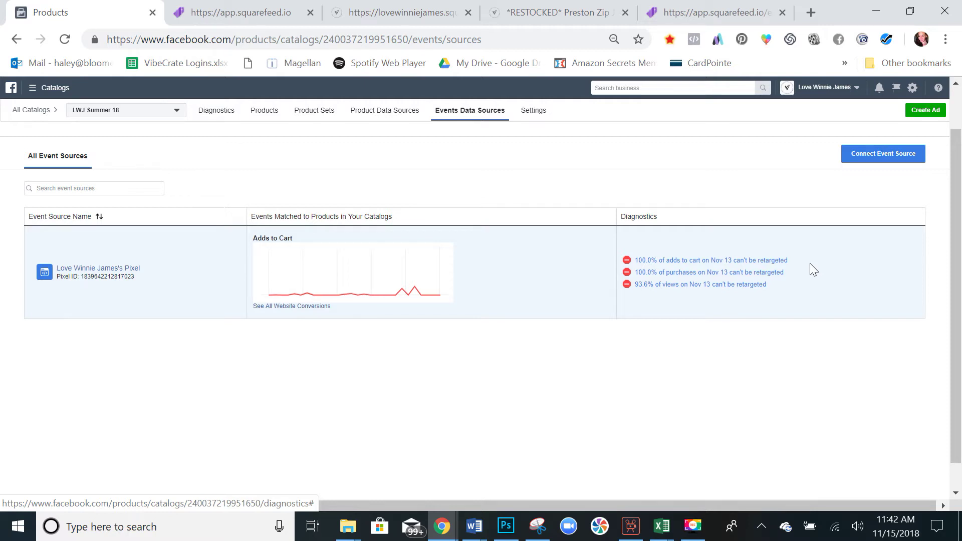
pyautogui.scroll(-1, 792, 332)
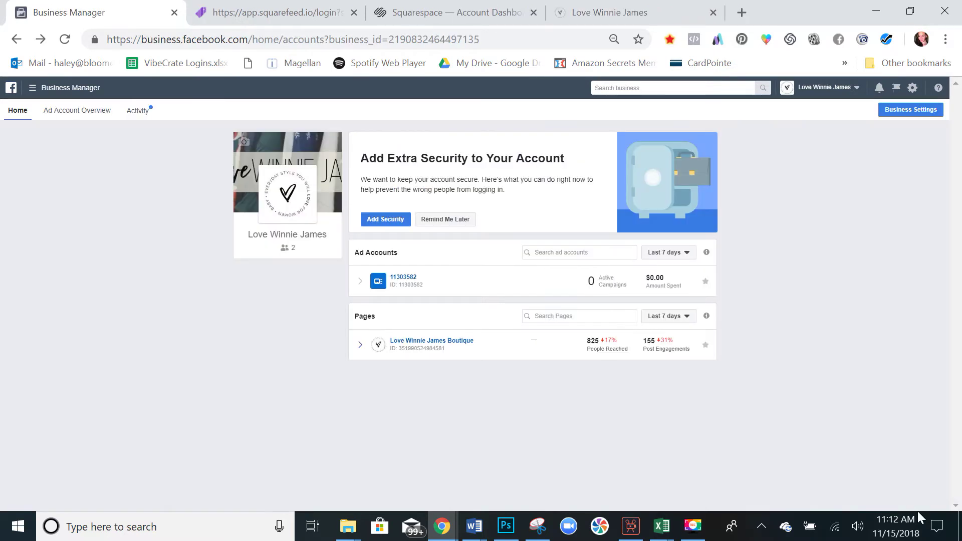
pyautogui.click(281, 13)
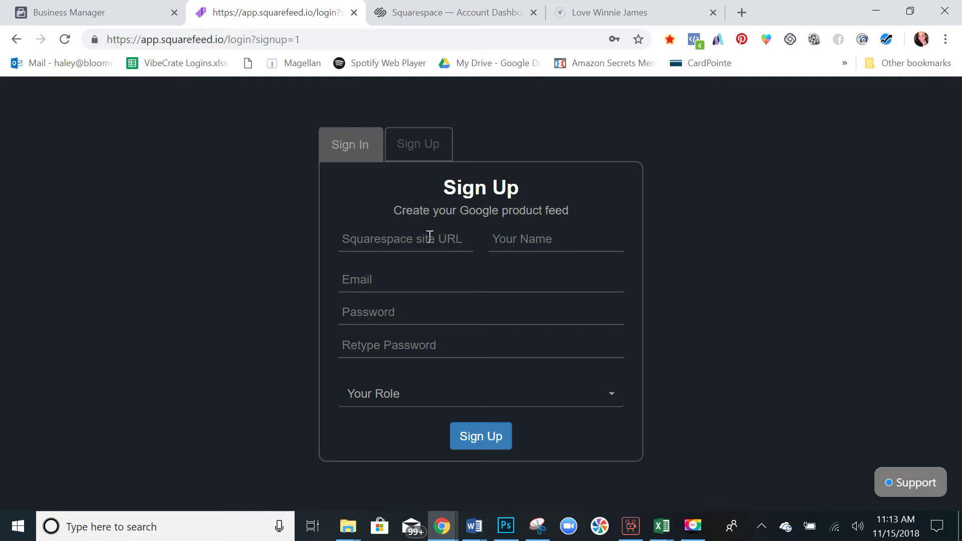
pyautogui.click(568, 11)
# Copy the Love Winnie James store address and paste it into Squarespace site URL.
pyautogui.click(294, 39)
pyautogui.rightClick(293, 40)
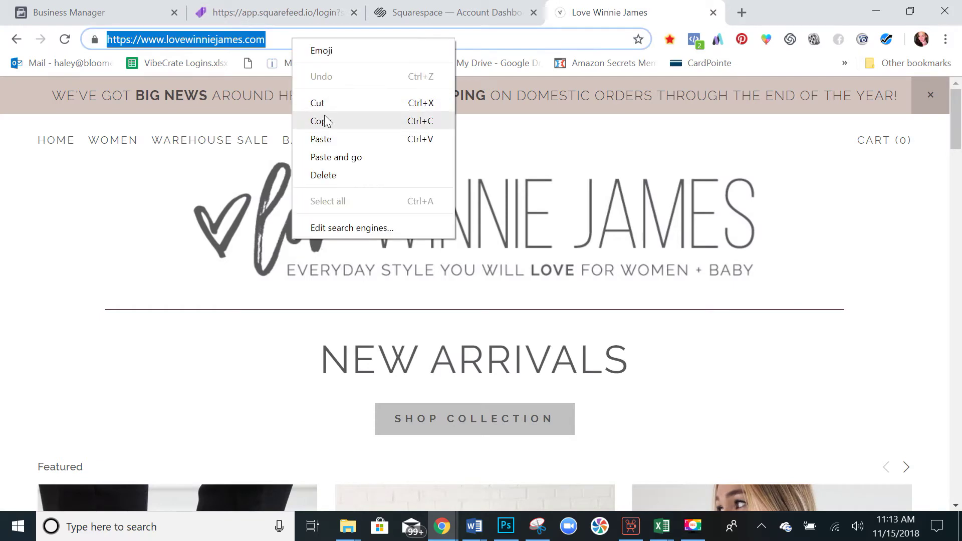
pyautogui.click(323, 121)
pyautogui.click(307, 23)
pyautogui.click(439, 244)
pyautogui.hotkey('ctrl', 'v')
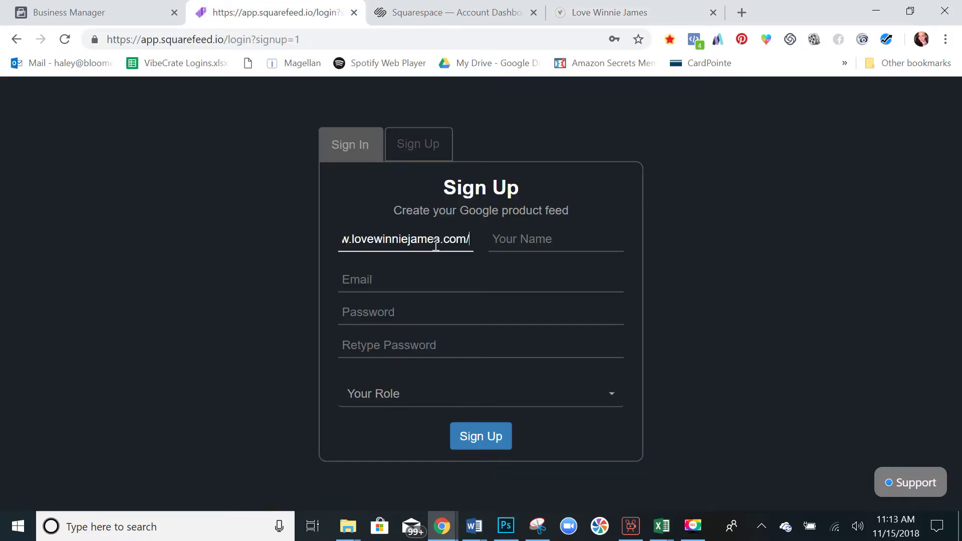
# Enter the user's name, e-mail and password, choose Store Owner/employee, and sign up.
pyautogui.click(512, 240)
pyautogui.write('G')
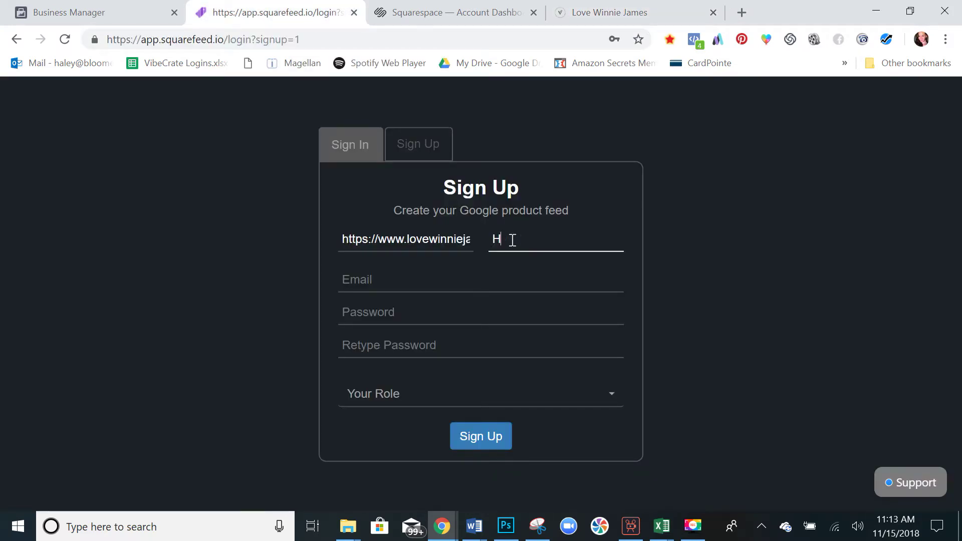
pyautogui.write('aley')
pyautogui.press('Tab')
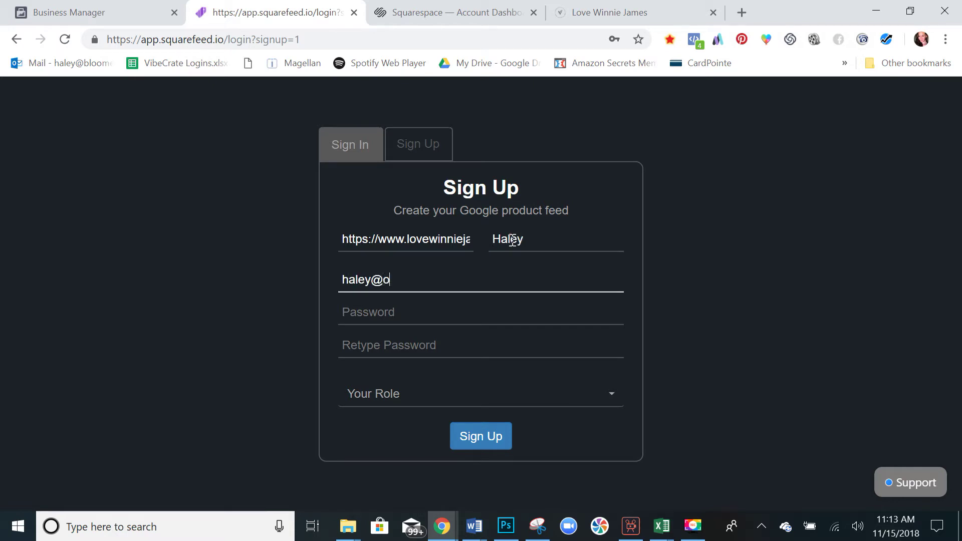
pyautogui.press('Tab')
pyautogui.write('•••••••')
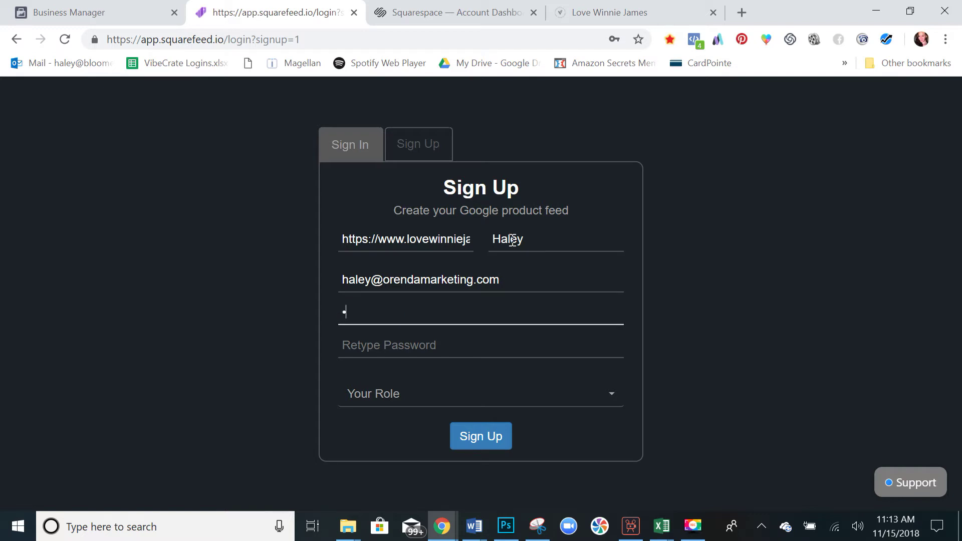
pyautogui.press('Tab')
pyautogui.write('•••••••')
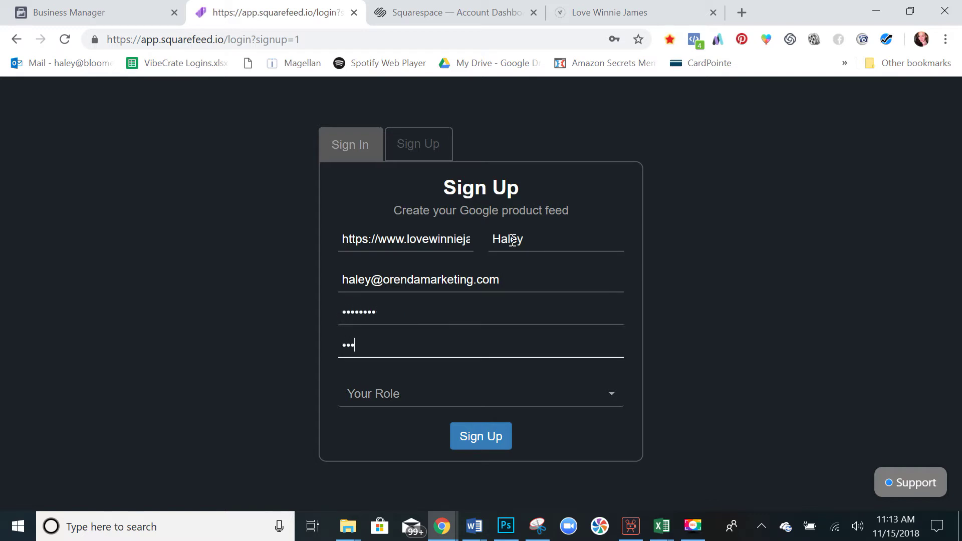
pyautogui.click(459, 397)
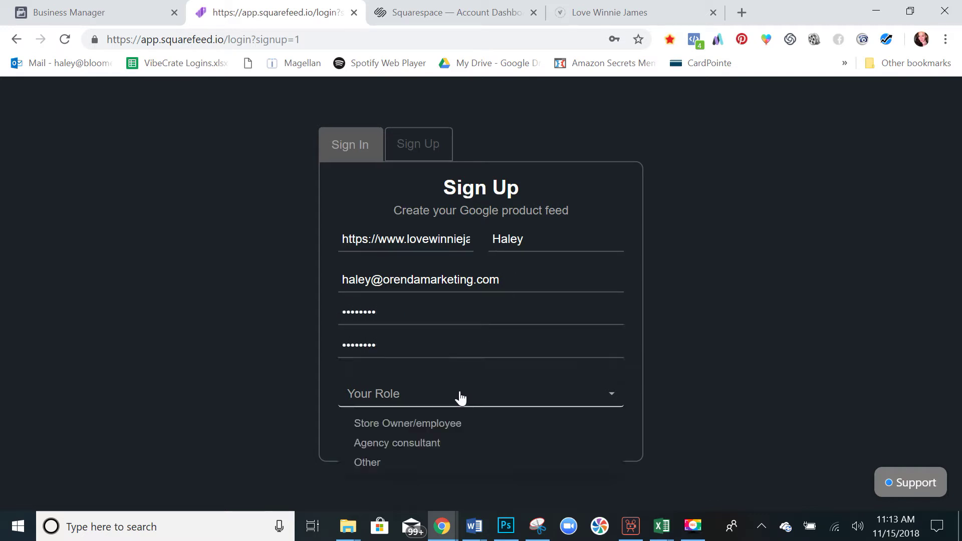
pyautogui.click(439, 427)
pyautogui.click(476, 437)
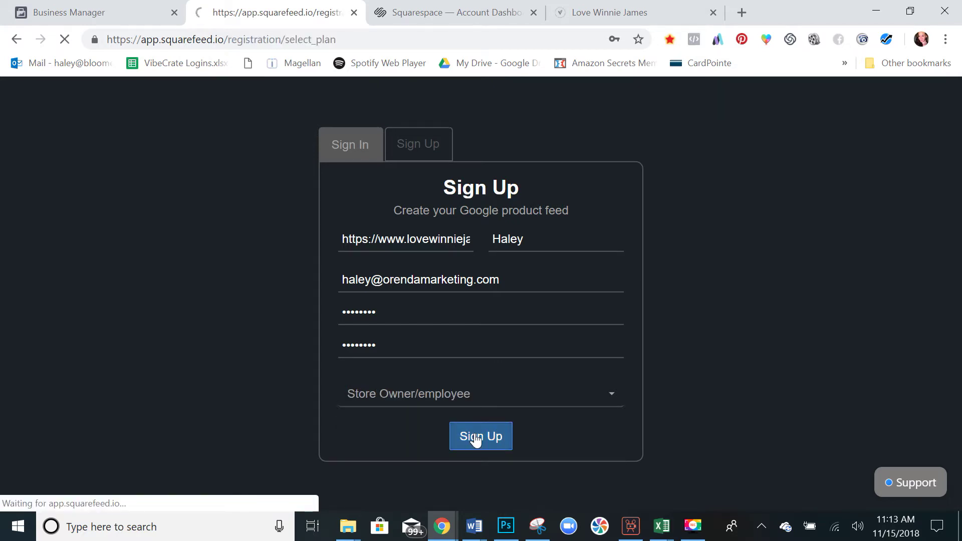
# Compare the Small, Medium and Large plans' SKU limits and choose the Small plan.
pyautogui.scroll(-3, 232, 397)
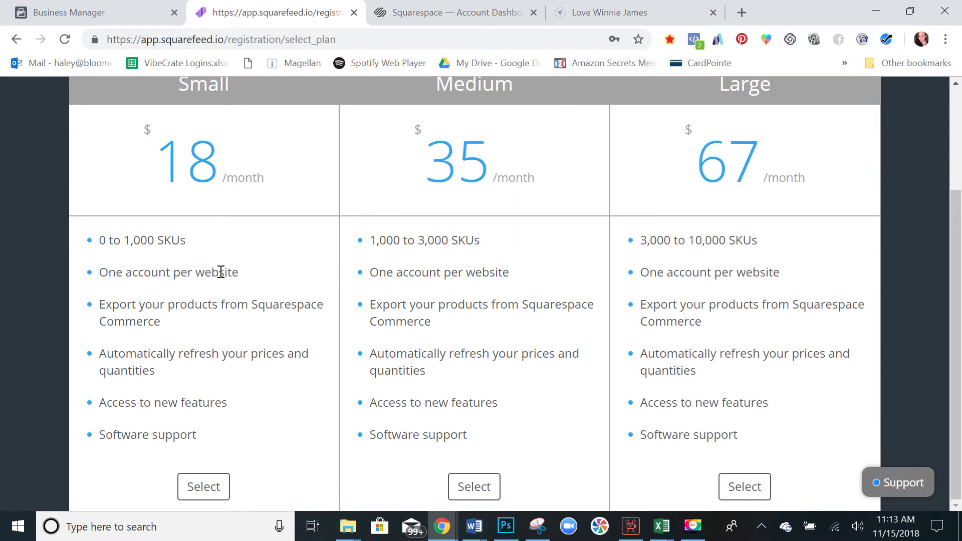
pyautogui.moveTo(122, 246); pyautogui.dragTo(181, 257)
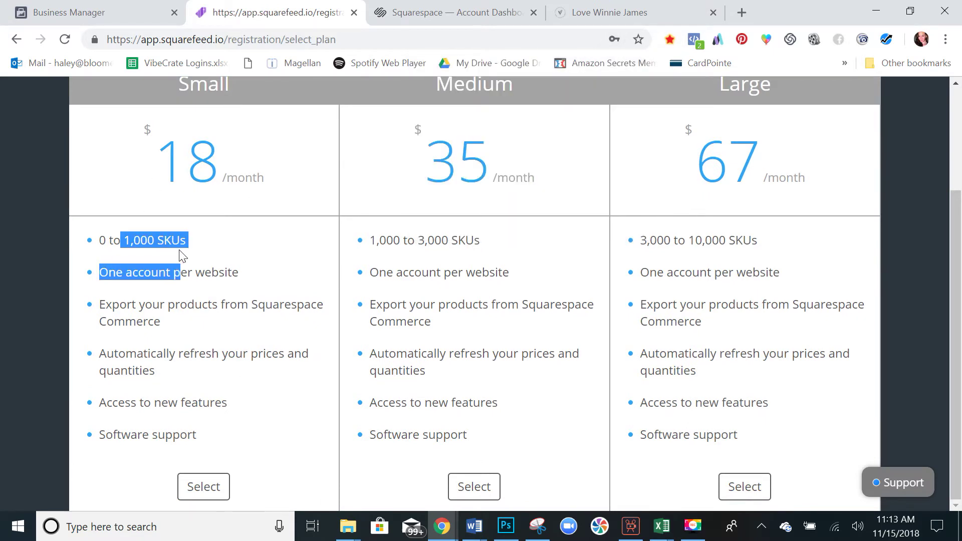
pyautogui.moveTo(384, 240); pyautogui.dragTo(507, 242)
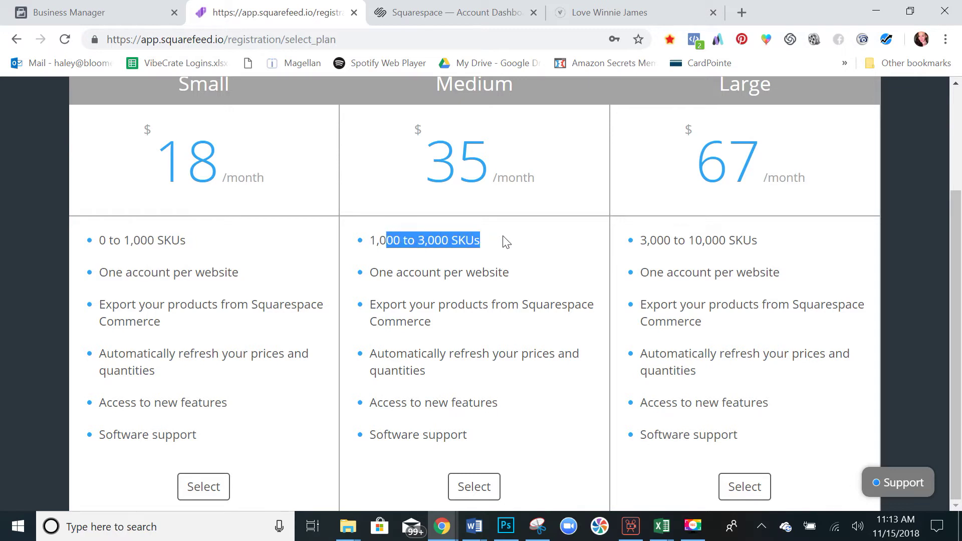
pyautogui.click(419, 237)
pyautogui.moveTo(419, 238); pyautogui.dragTo(501, 273)
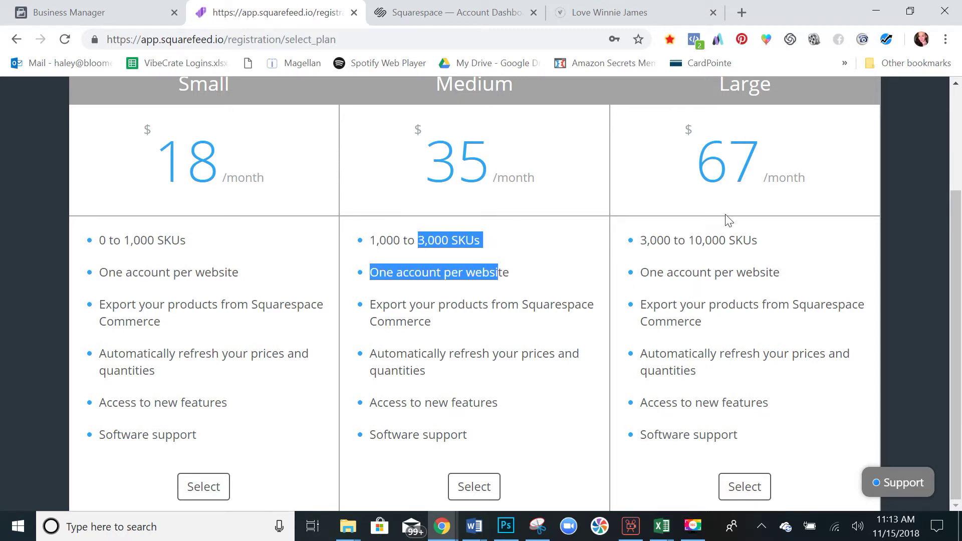
pyautogui.doubleClick(704, 241)
pyautogui.keyDown('shift'); pyautogui.click(769, 273); pyautogui.keyUp('shift')
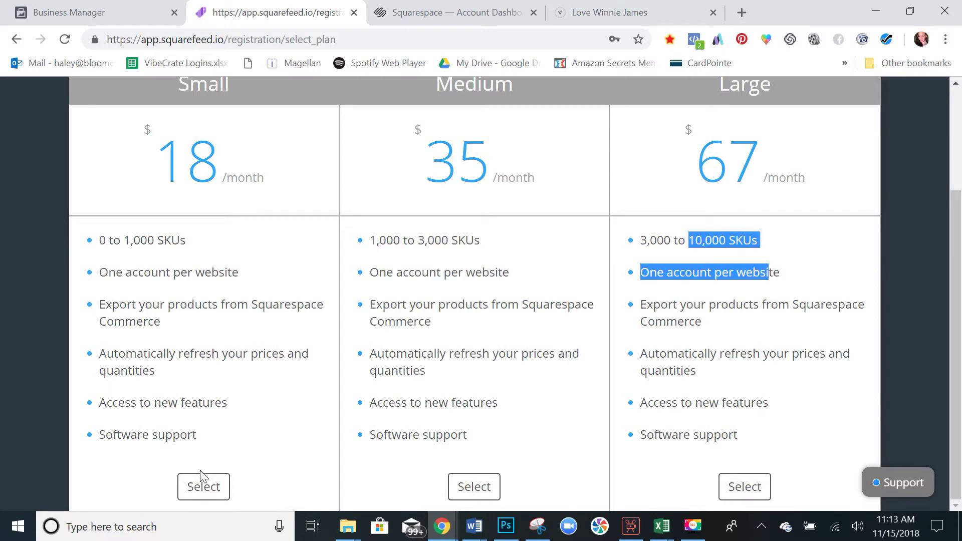
pyautogui.click(204, 487)
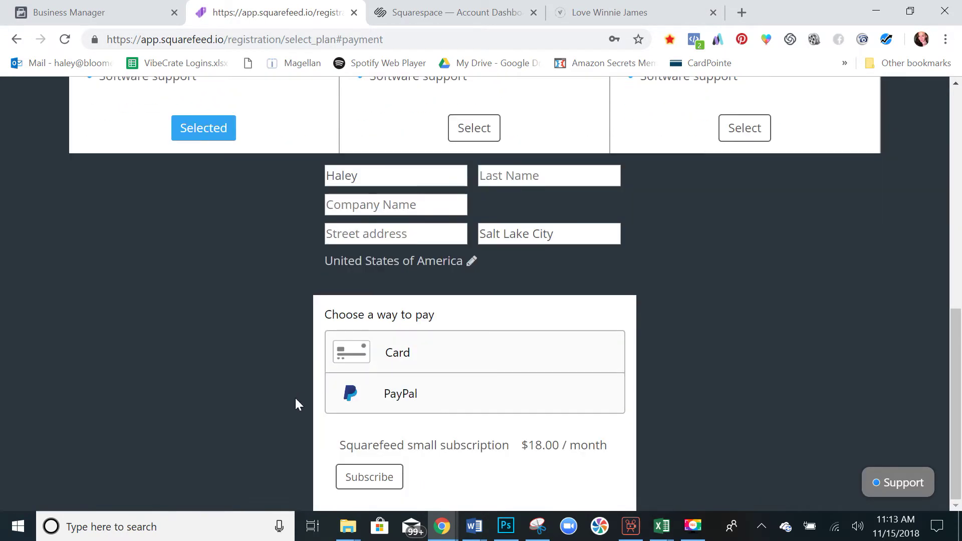
# Trim the address to the Squarefeed root to load Upload product data, then return to Business Manager.
pyautogui.scroll(10, 297, 404)
pyautogui.click(904, 91)
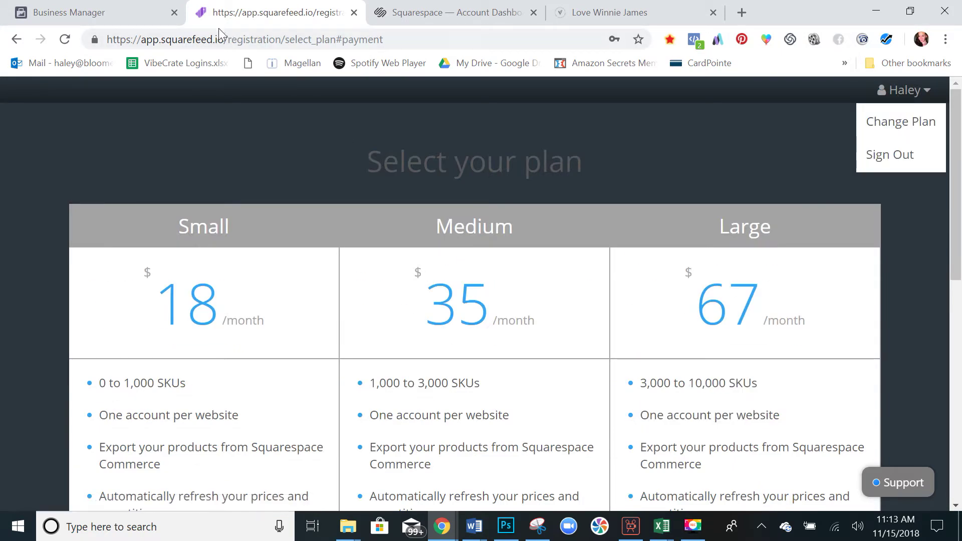
pyautogui.moveTo(229, 40); pyautogui.dragTo(506, 21)
pyautogui.press('BackSpace')
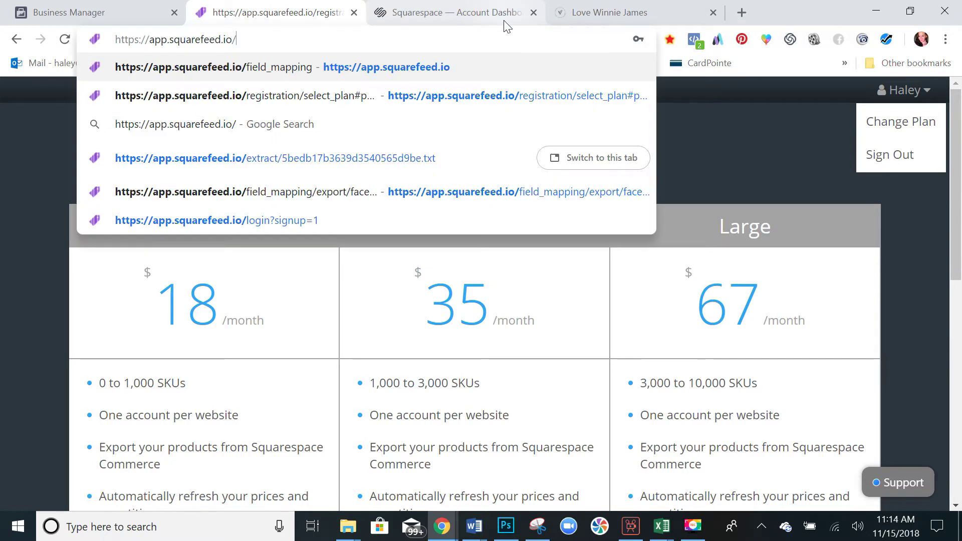
pyautogui.press('Return')
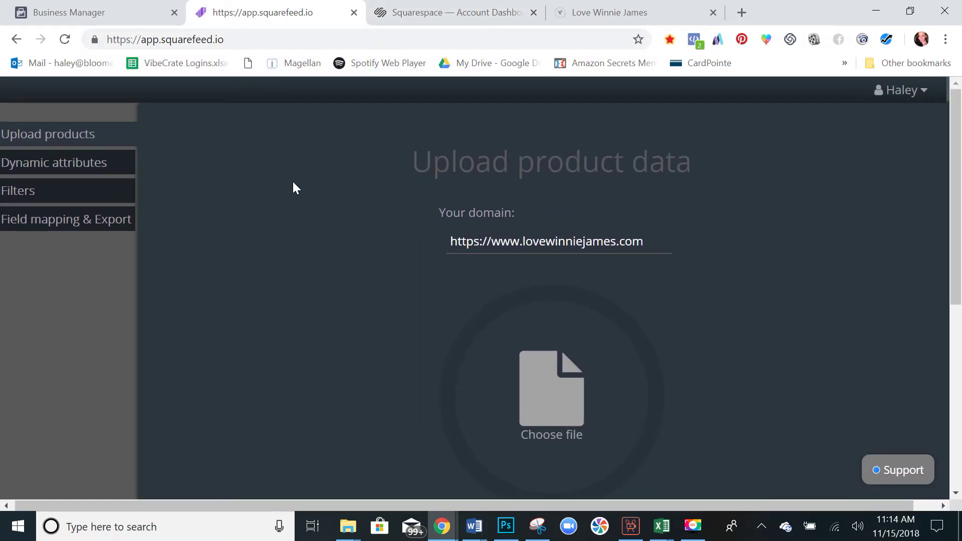
pyautogui.click(131, 11)
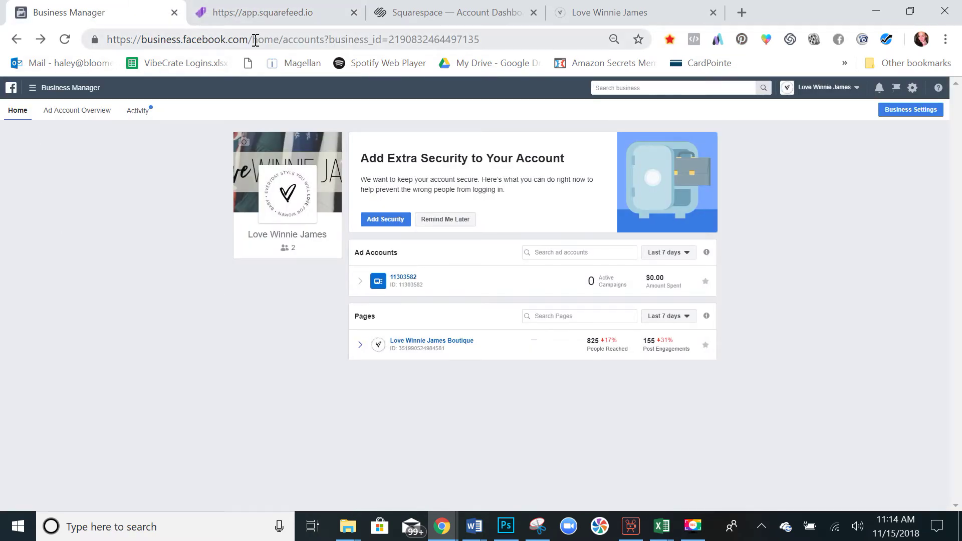
# Cut the address to business.facebook.com and open the Love Winnie James business.
pyautogui.moveTo(253, 39); pyautogui.dragTo(638, 39)
pyautogui.press('BackSpace')
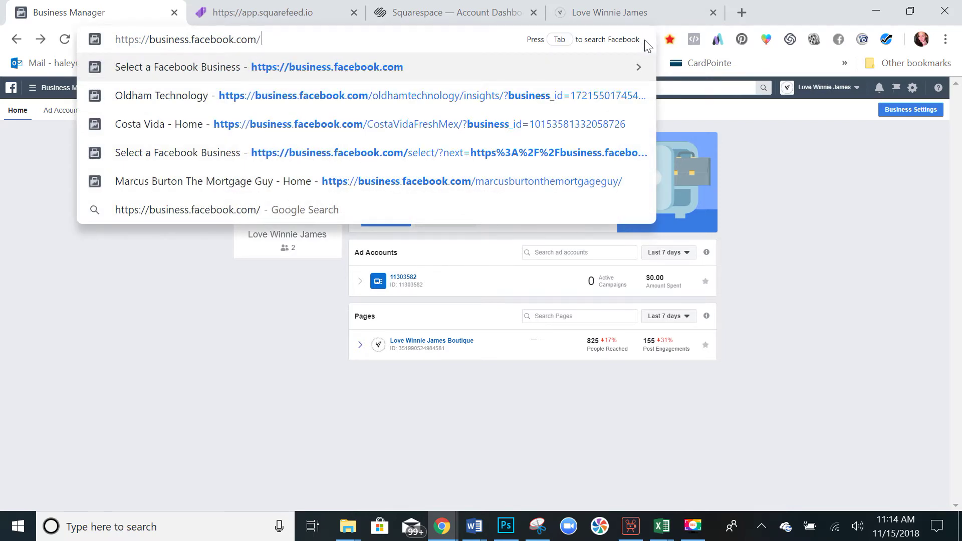
pyautogui.press('Return')
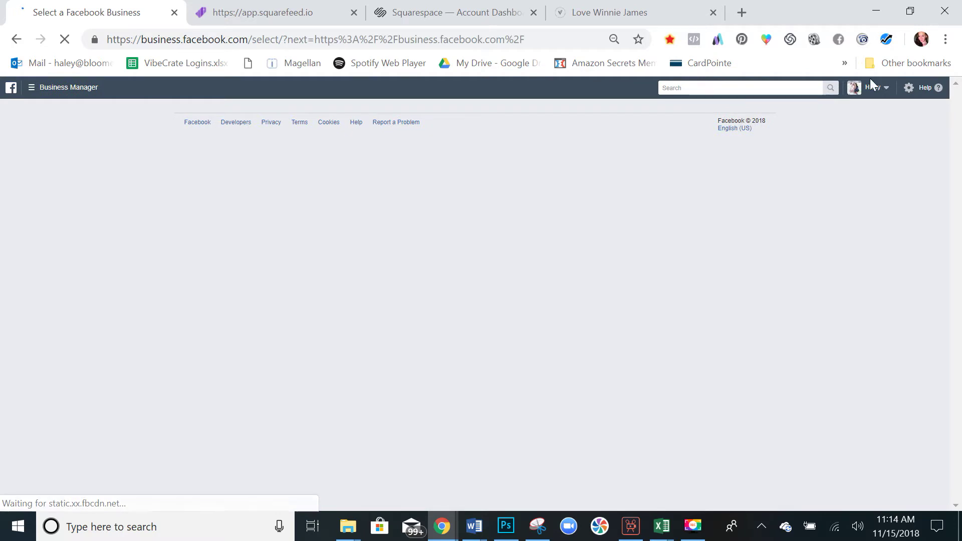
pyautogui.scroll(-13, 700, 173)
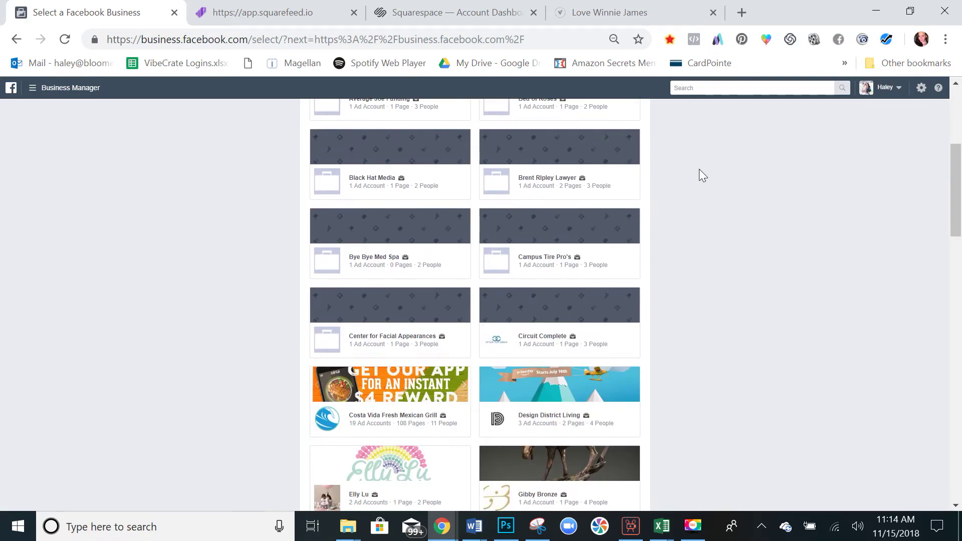
pyautogui.scroll(-5, 699, 170)
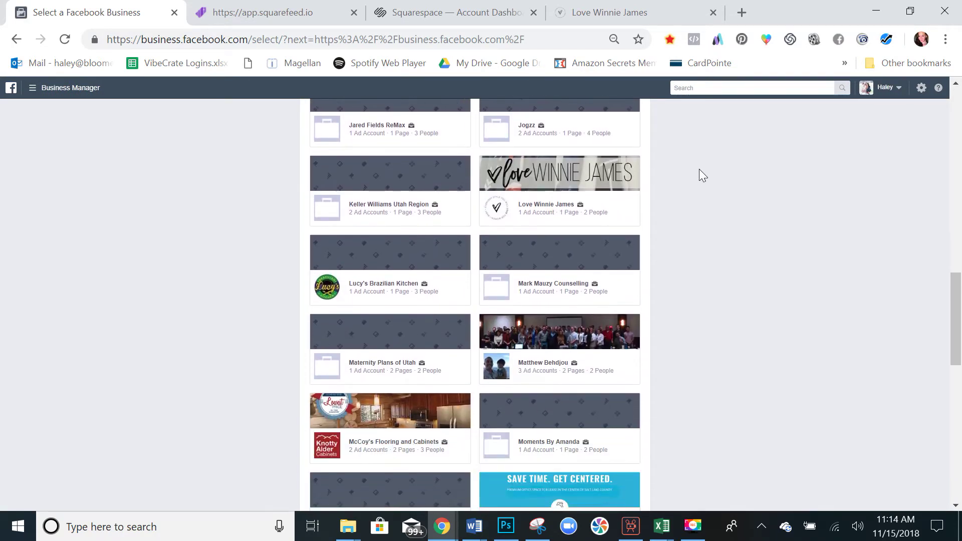
pyautogui.click(525, 169)
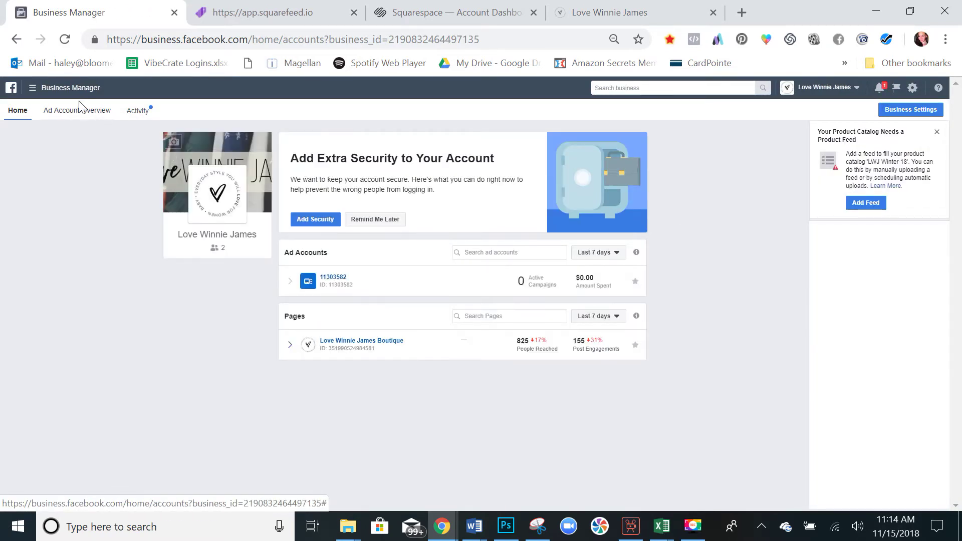
# Go to Catalogs from the All Tools list.
pyautogui.click(69, 91)
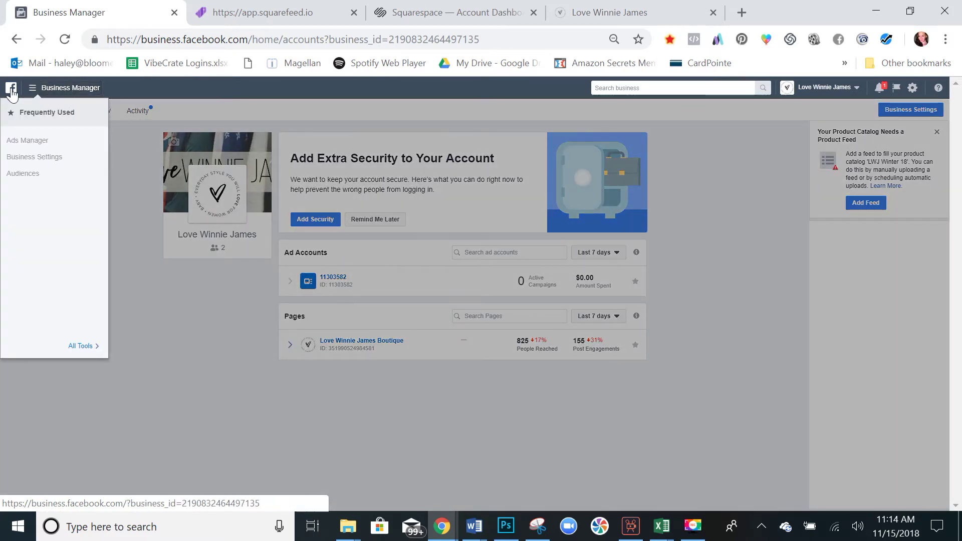
pyautogui.click(80, 345)
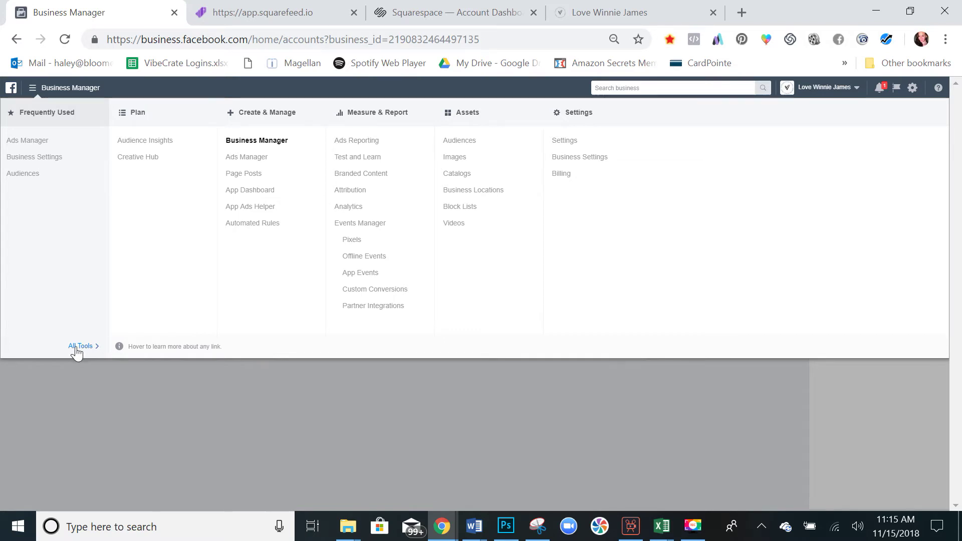
pyautogui.click(469, 179)
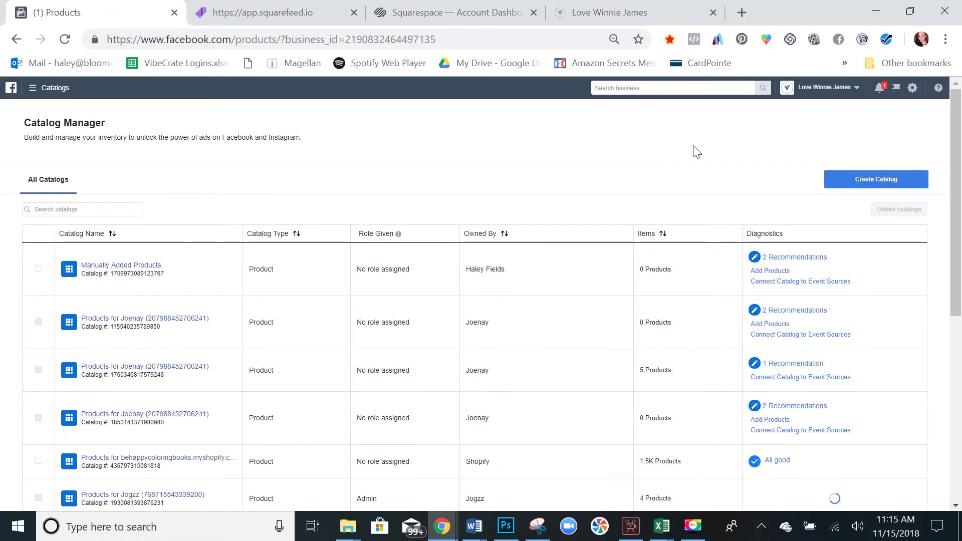
# Start a new catalog in the E-commerce category.
pyautogui.click(854, 181)
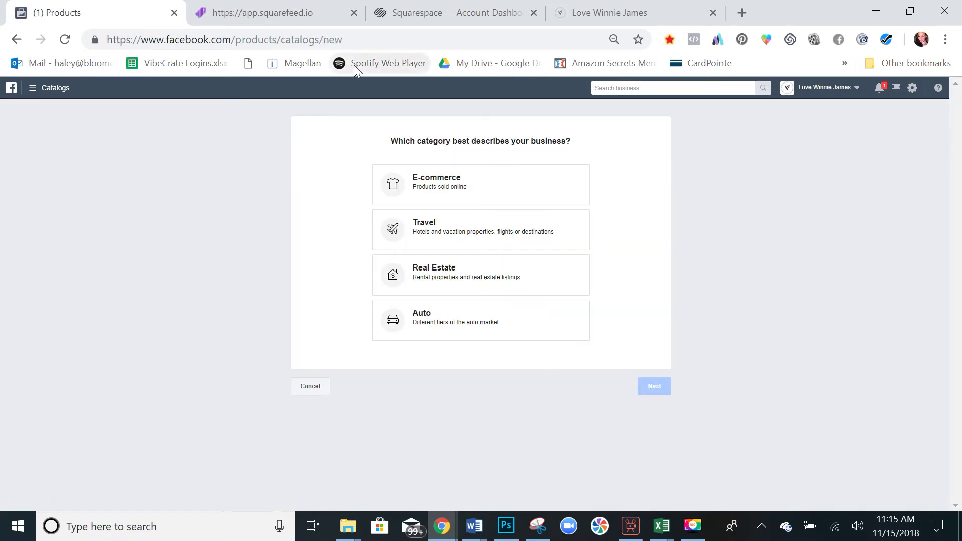
pyautogui.click(482, 191)
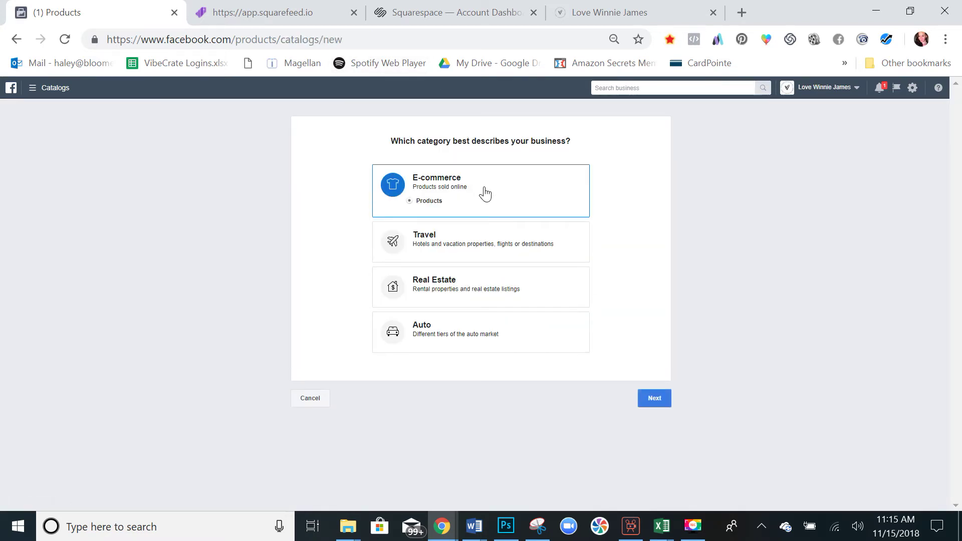
pyautogui.click(662, 404)
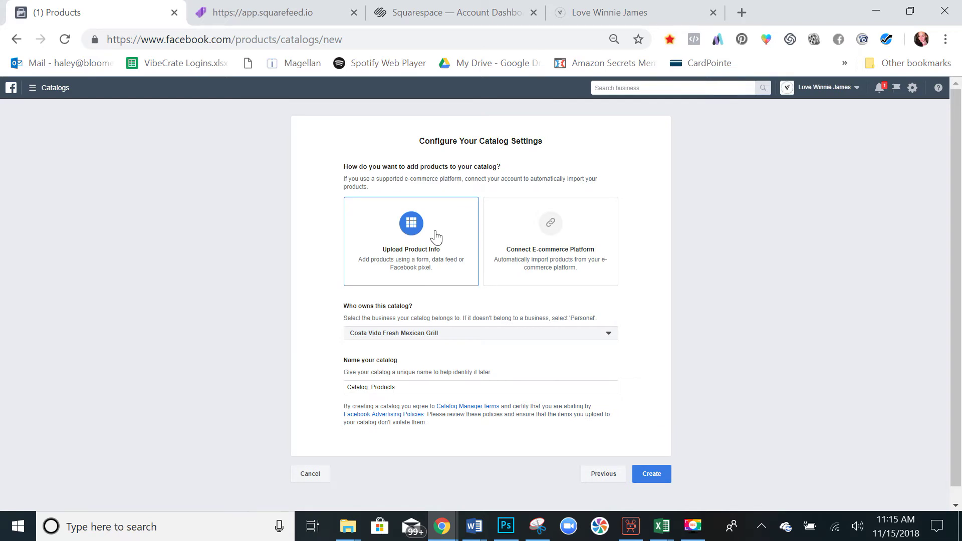
pyautogui.scroll(-1, 436, 236)
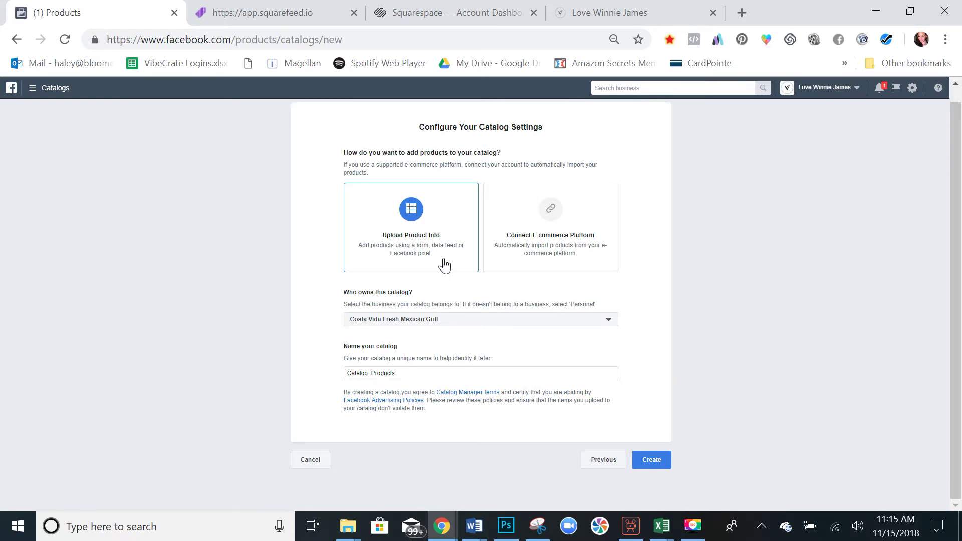
pyautogui.click(445, 322)
pyautogui.scroll(-2, 443, 355)
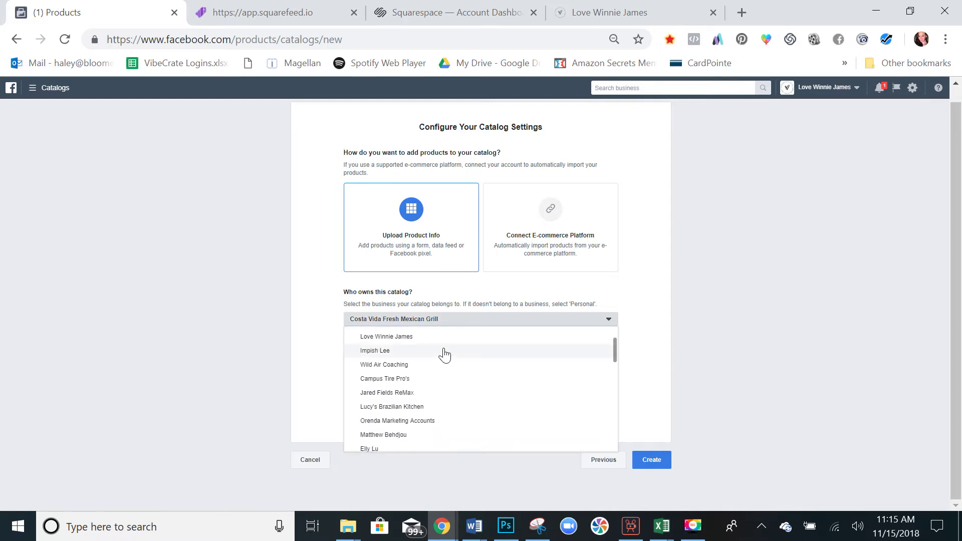
pyautogui.scroll(-5, 444, 353)
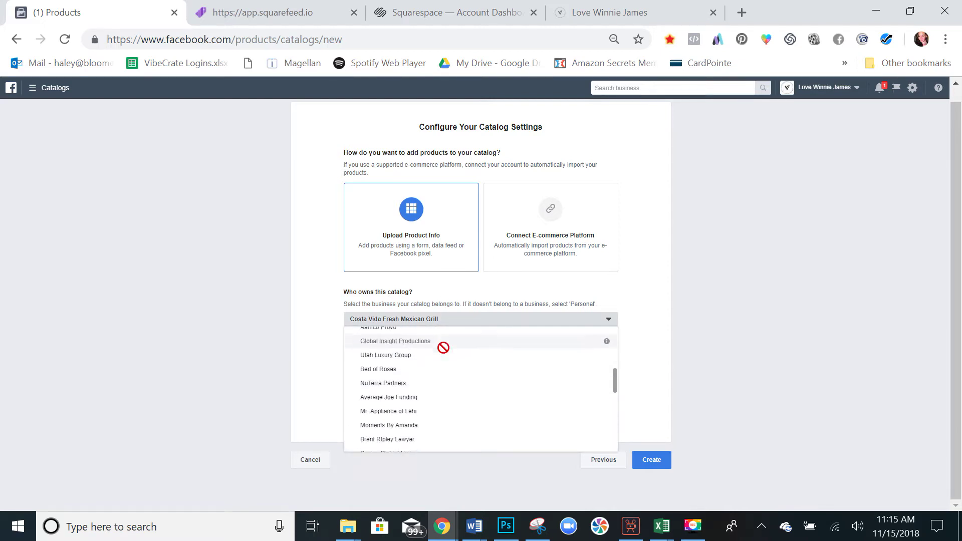
pyautogui.scroll(-8, 444, 351)
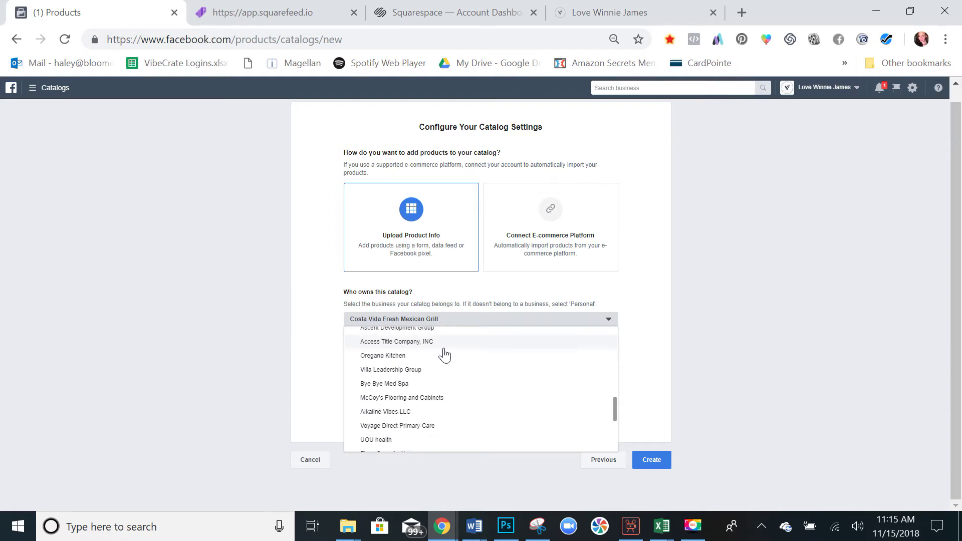
pyautogui.scroll(-4, 445, 355)
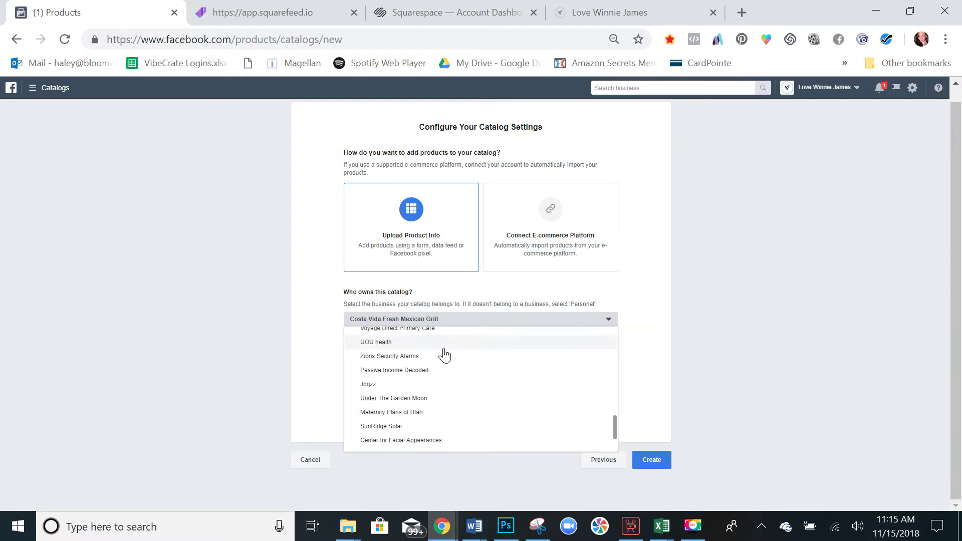
pyautogui.scroll(-2, 445, 354)
pyautogui.scroll(10, 444, 354)
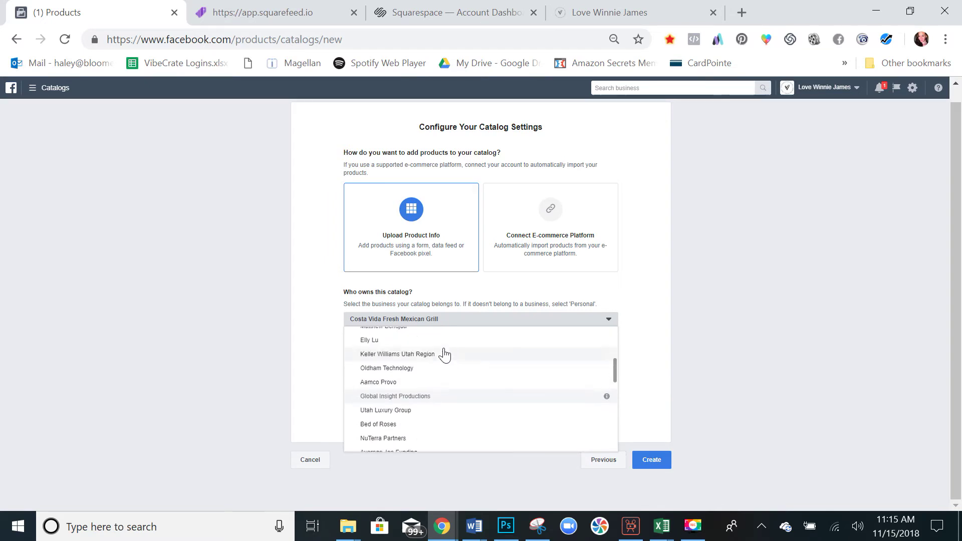
pyautogui.scroll(1, 445, 355)
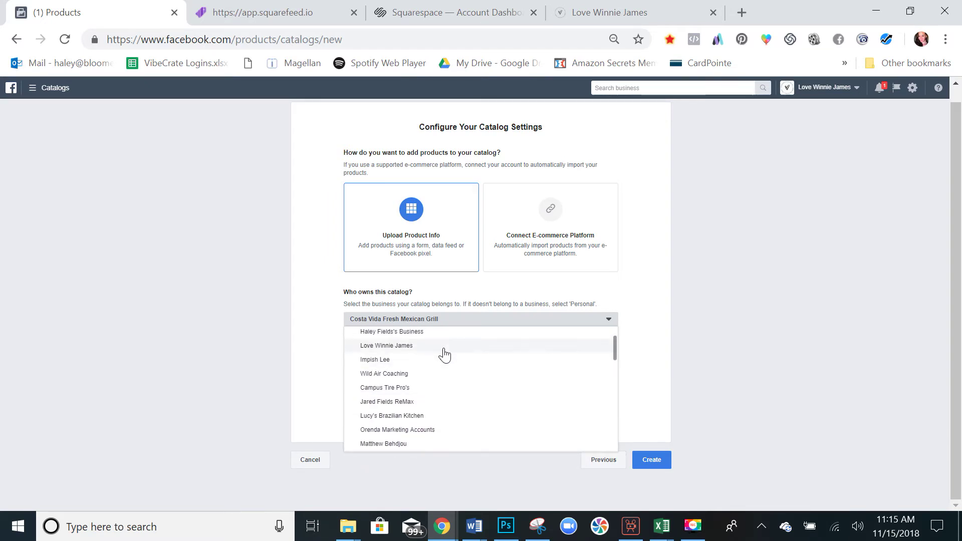
pyautogui.click(444, 349)
# Replace the default name Catalog_Products with 'Squarefeed Catalog' and create the catalog.
pyautogui.moveTo(407, 376); pyautogui.dragTo(348, 376)
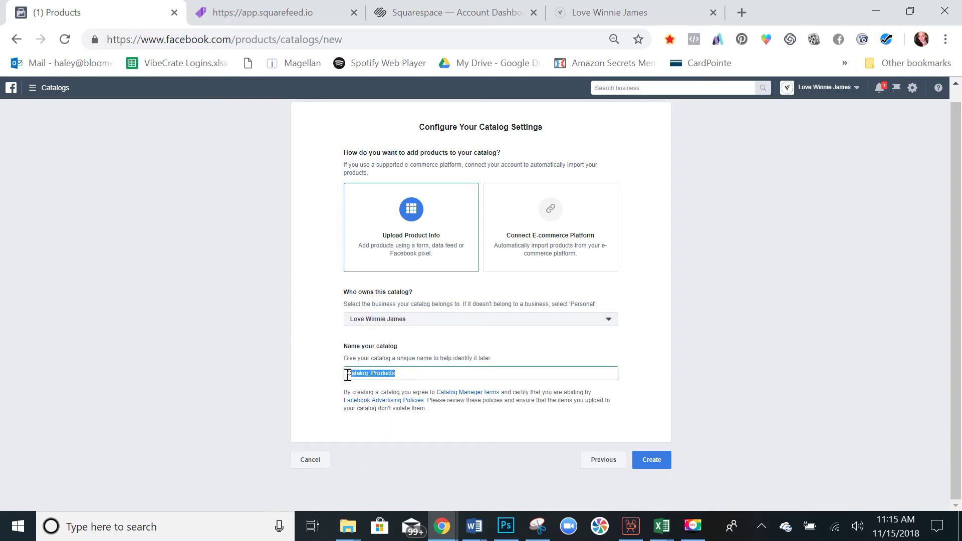
pyautogui.write('C')
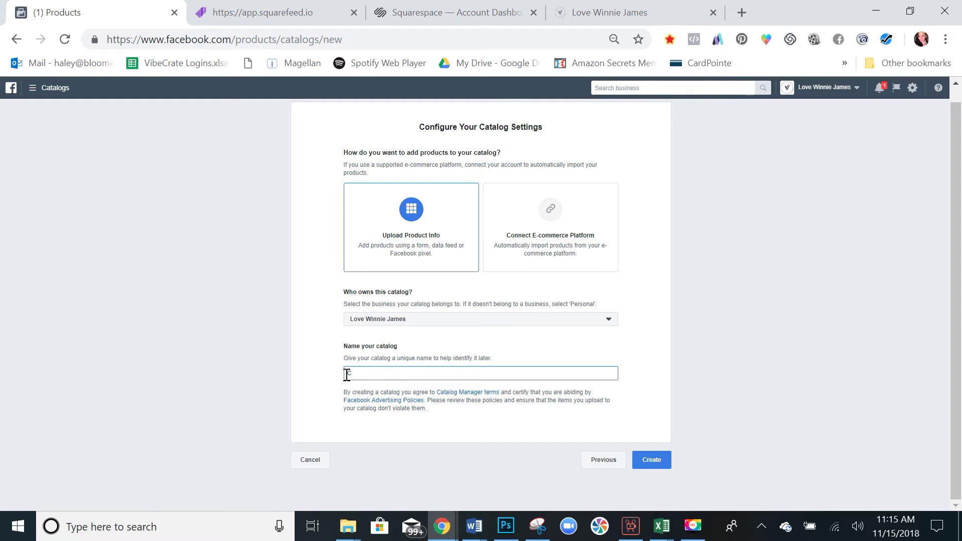
pyautogui.press('BackSpace')
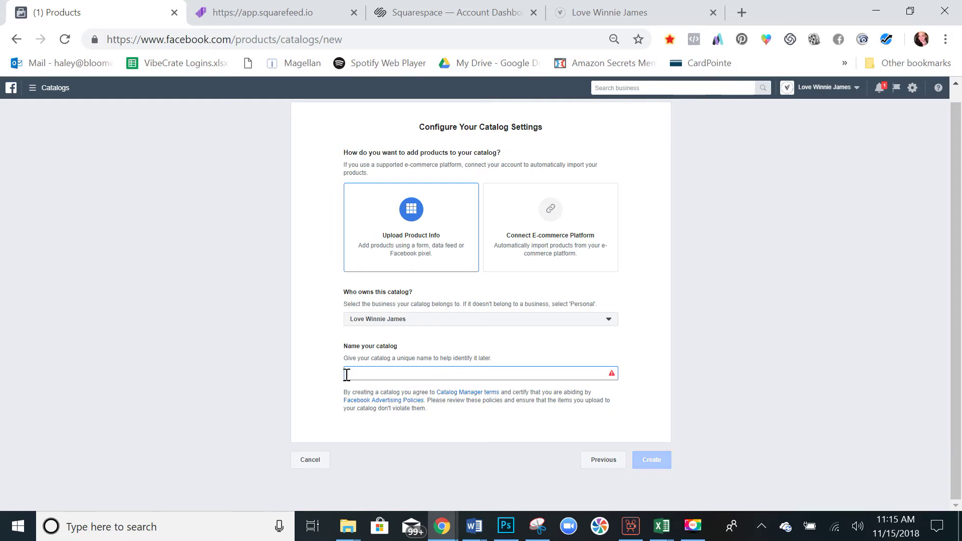
pyautogui.write('Squarefeed Catalog')
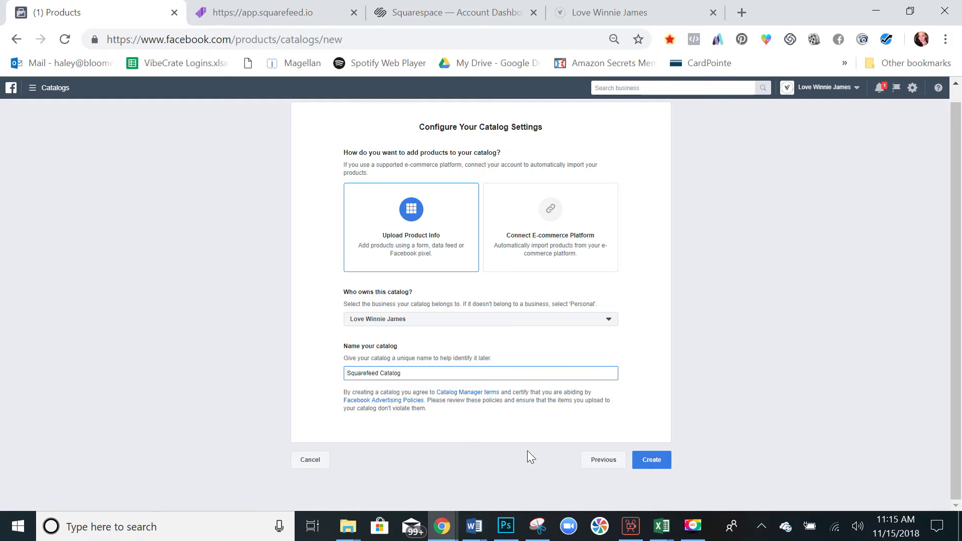
pyautogui.click(651, 462)
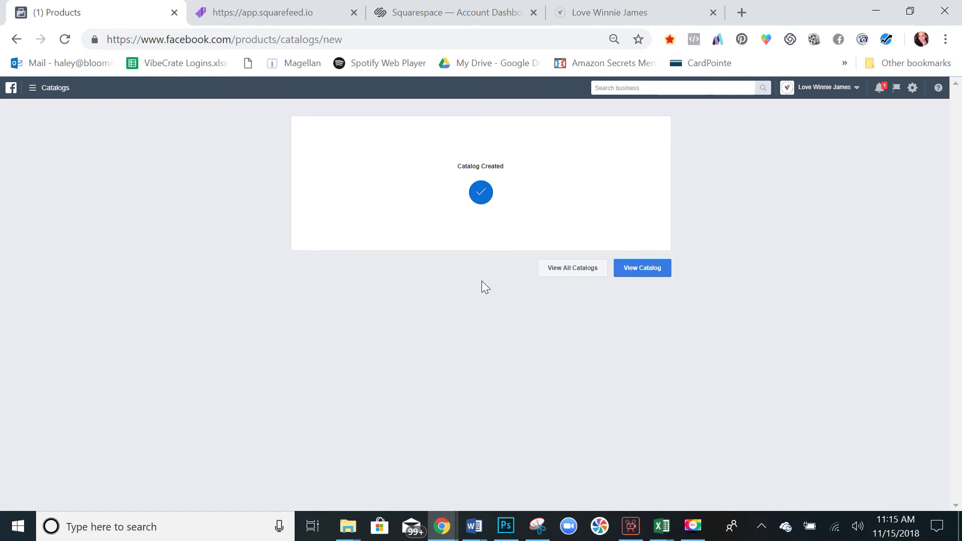
# Add a product data source to Squarefeed Catalog using scheduled multiple-product uploads.
pyautogui.click(644, 269)
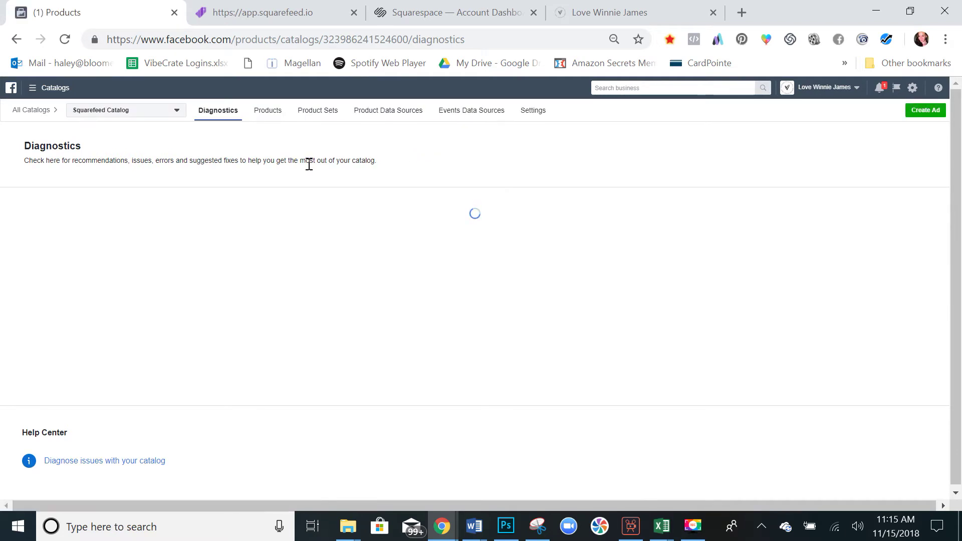
pyautogui.click(384, 114)
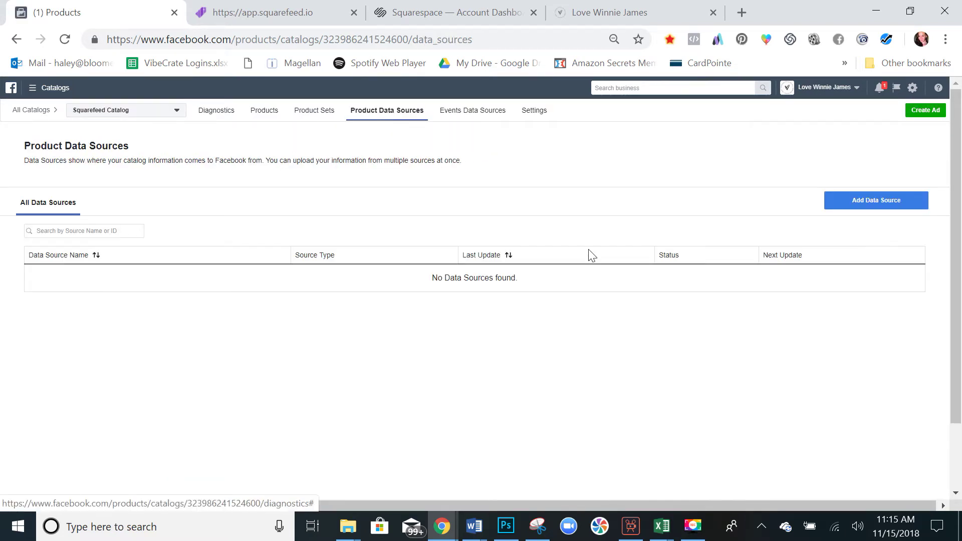
pyautogui.click(853, 207)
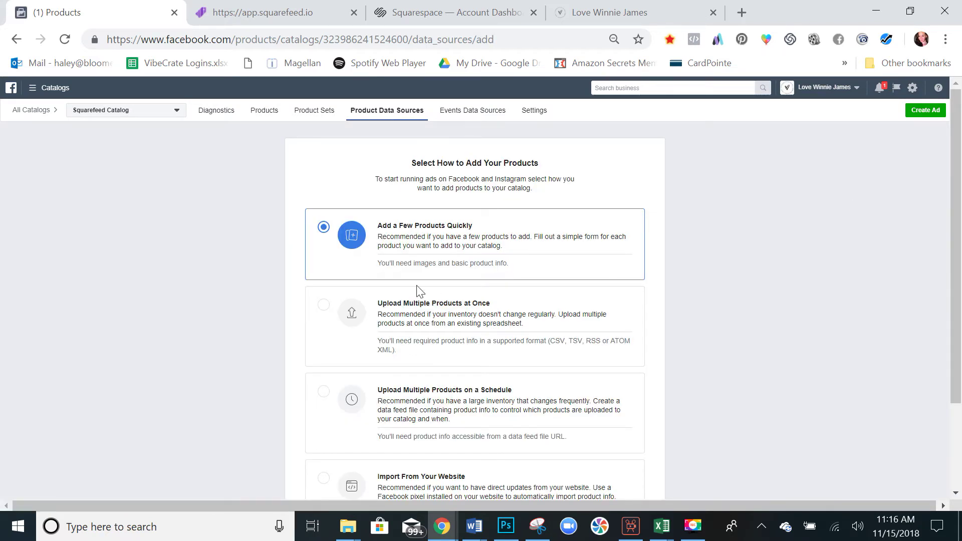
pyautogui.scroll(-3, 418, 290)
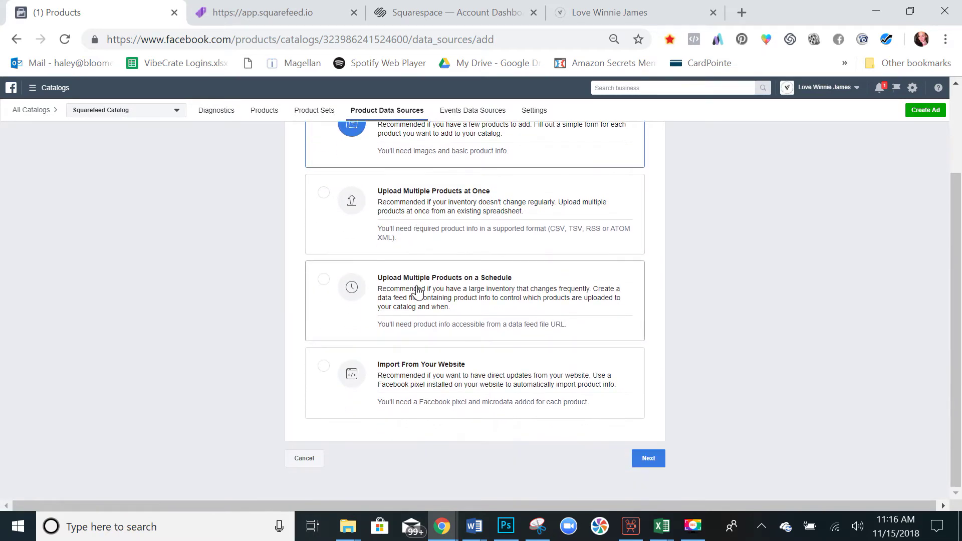
pyautogui.scroll(3, 490, 220)
pyautogui.scroll(-3, 490, 219)
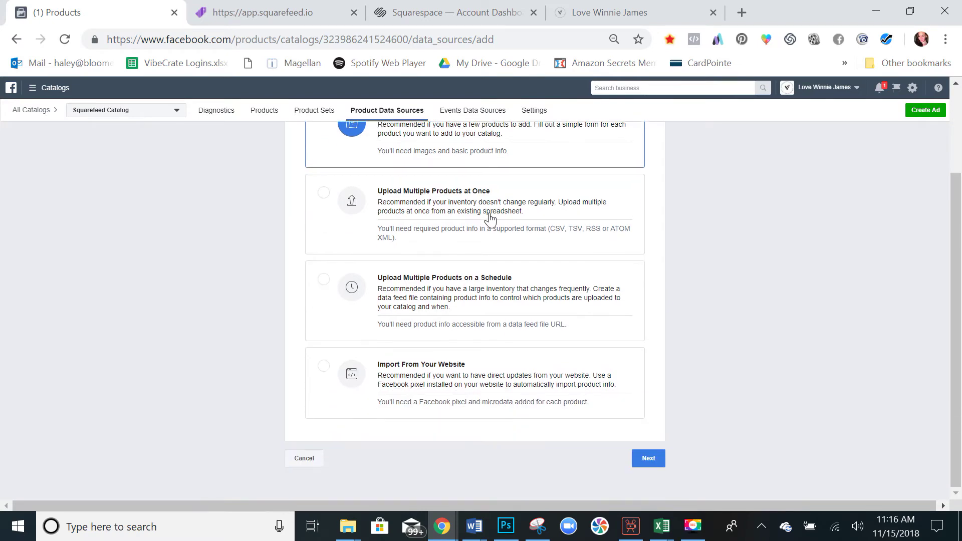
pyautogui.click(489, 304)
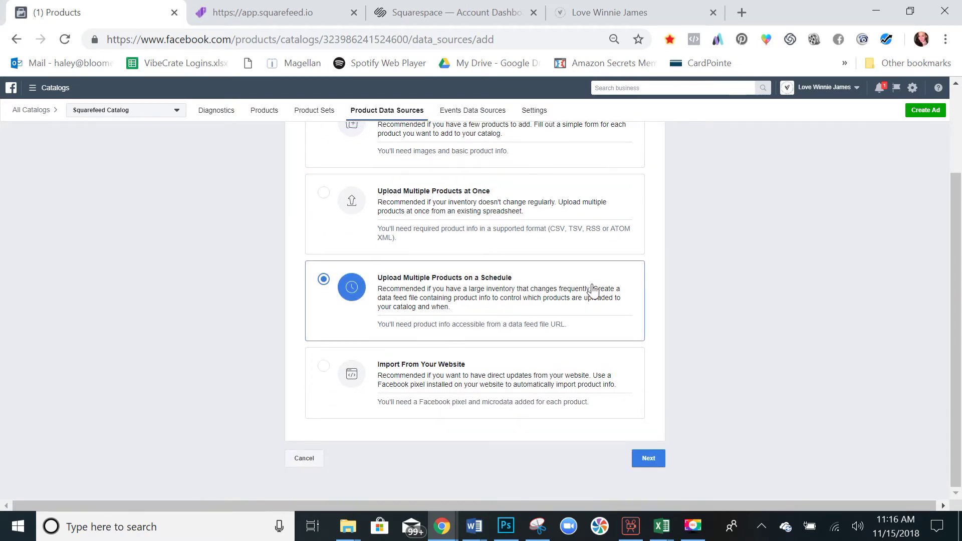
pyautogui.scroll(3, 593, 288)
pyautogui.scroll(-3, 593, 288)
pyautogui.click(650, 459)
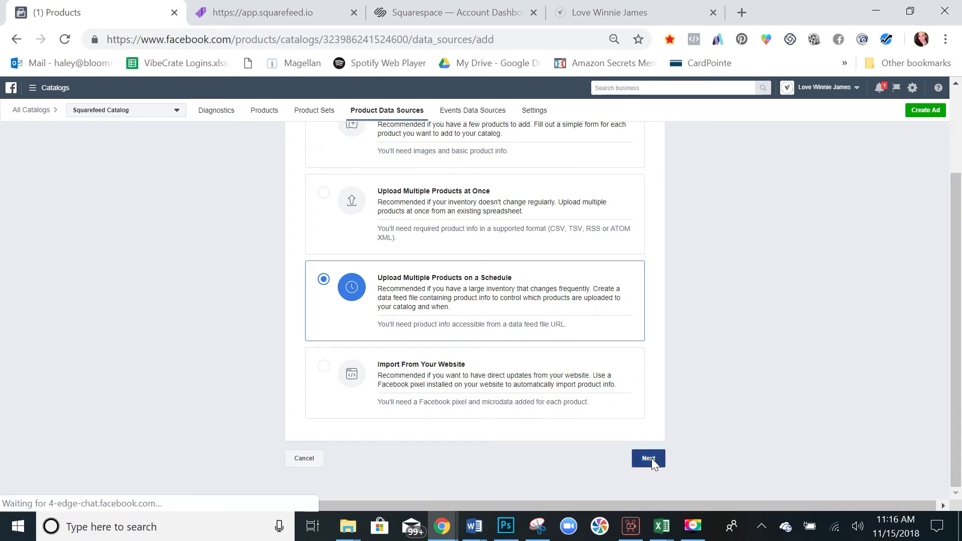
# Review the scheduled data-feed form and Squarefeed's 'How to generate product feeds' instructions.
pyautogui.scroll(-1, 482, 310)
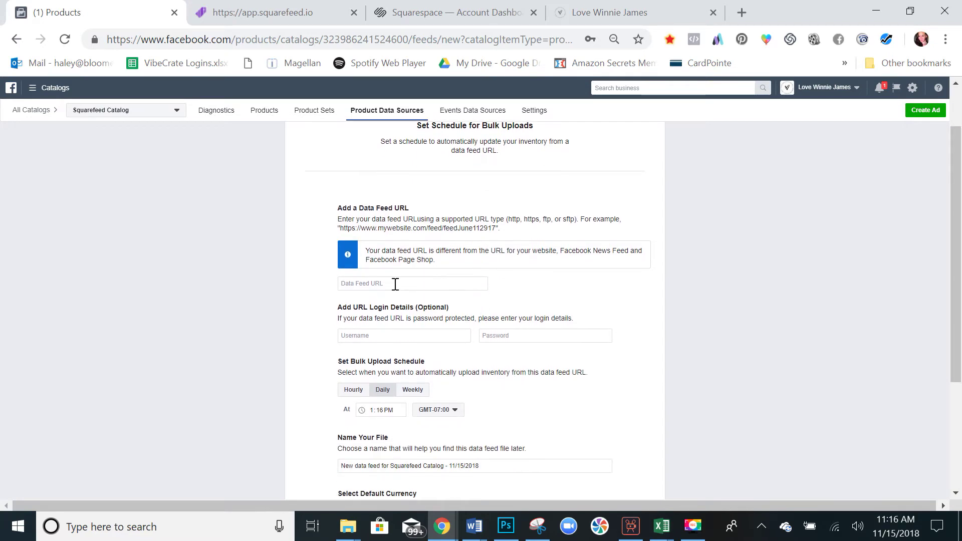
pyautogui.scroll(-1, 395, 285)
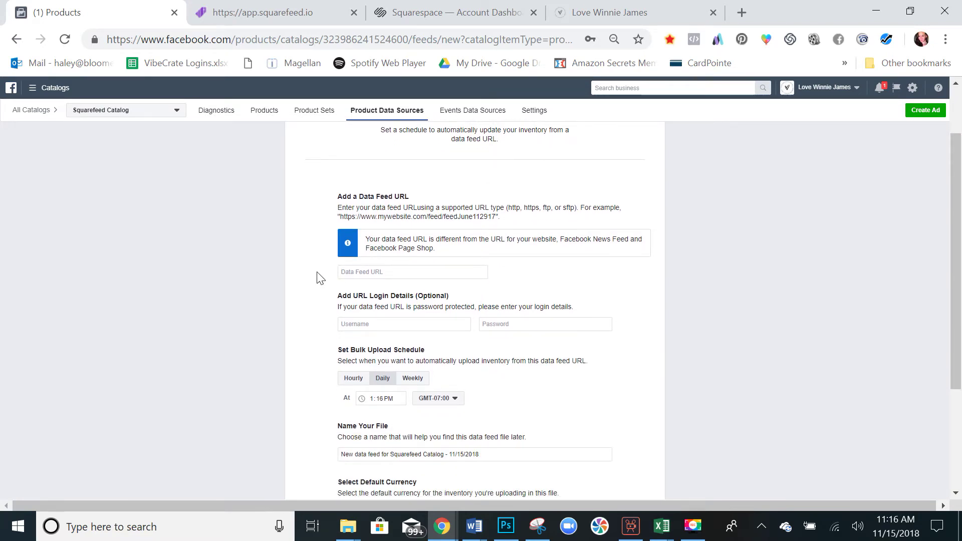
pyautogui.scroll(-1, 321, 279)
pyautogui.scroll(-1, 321, 279)
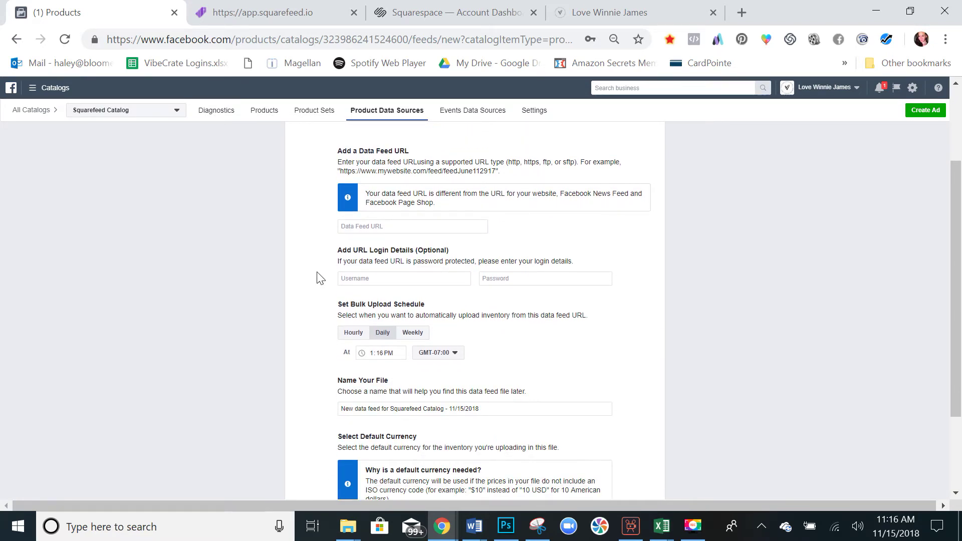
pyautogui.scroll(-2, 318, 278)
pyautogui.scroll(3, 318, 277)
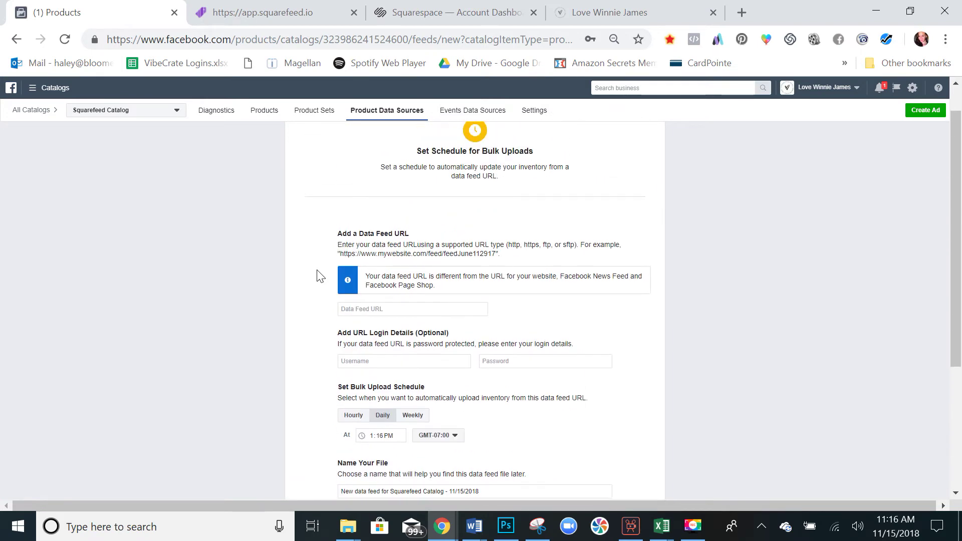
pyautogui.click(293, 7)
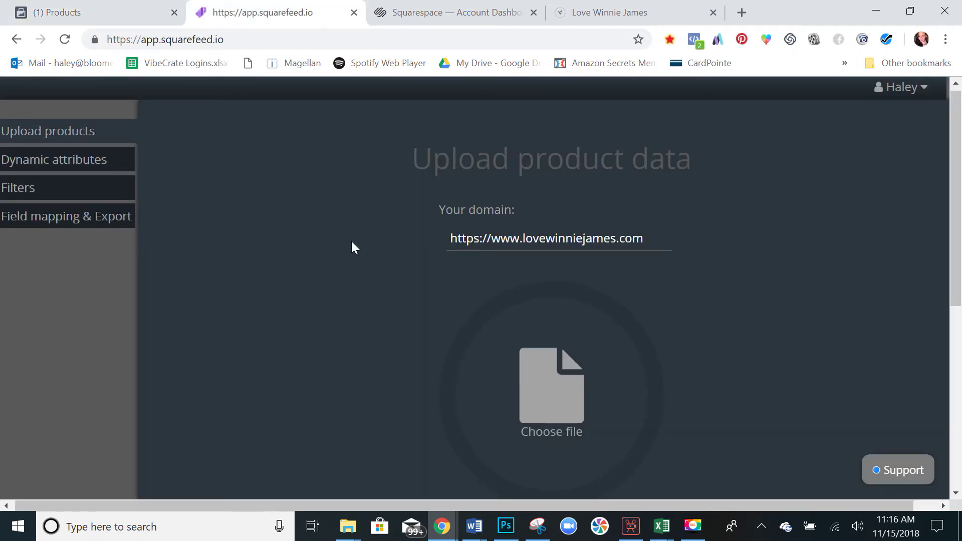
pyautogui.scroll(-1, 352, 242)
pyautogui.scroll(-5, 353, 246)
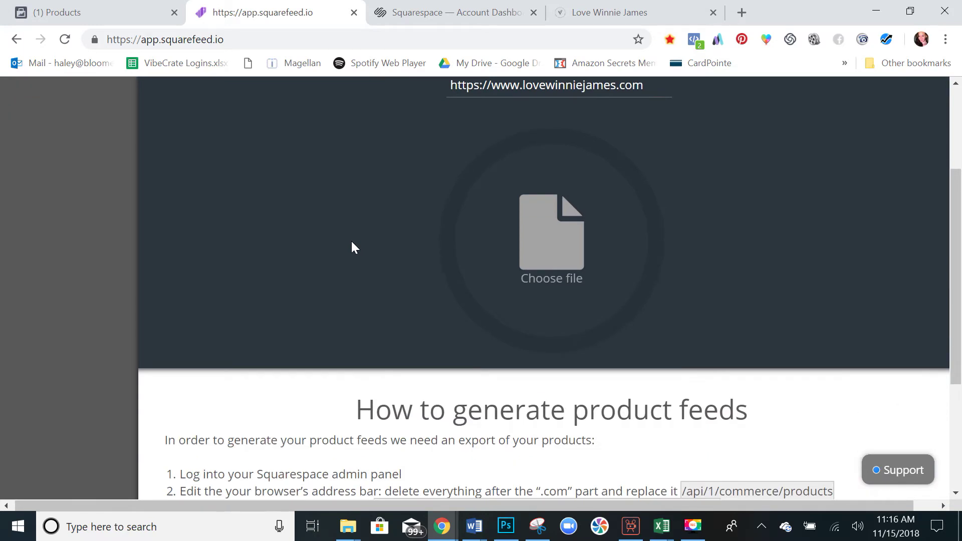
pyautogui.scroll(-1, 355, 247)
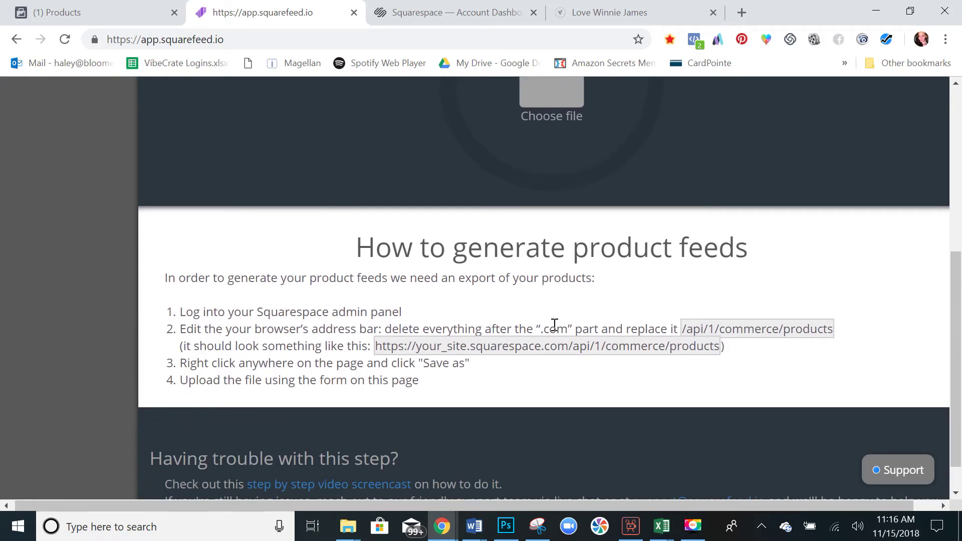
pyautogui.click(440, 5)
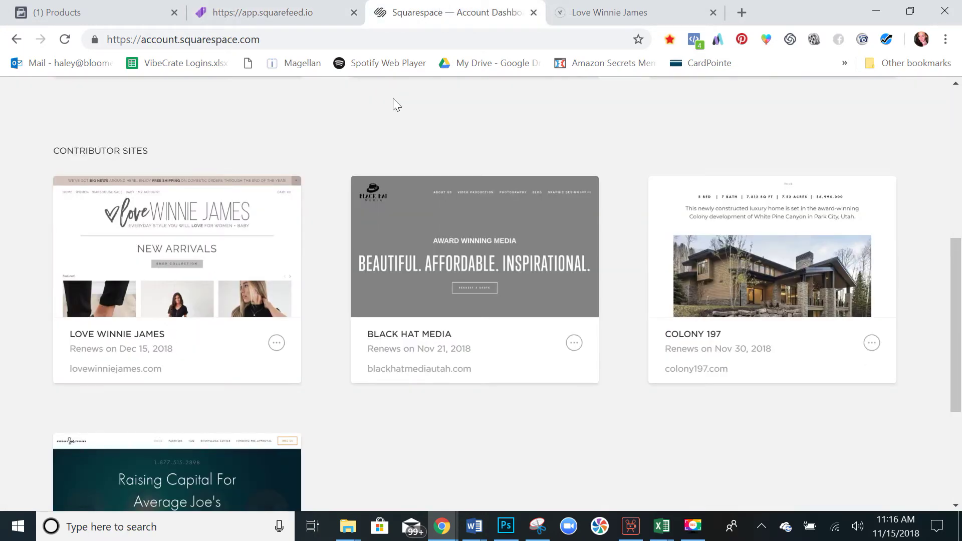
# Open the Love Winnie James site and delete 'config/' from its address.
pyautogui.scroll(3, 393, 101)
pyautogui.scroll(-2, 393, 103)
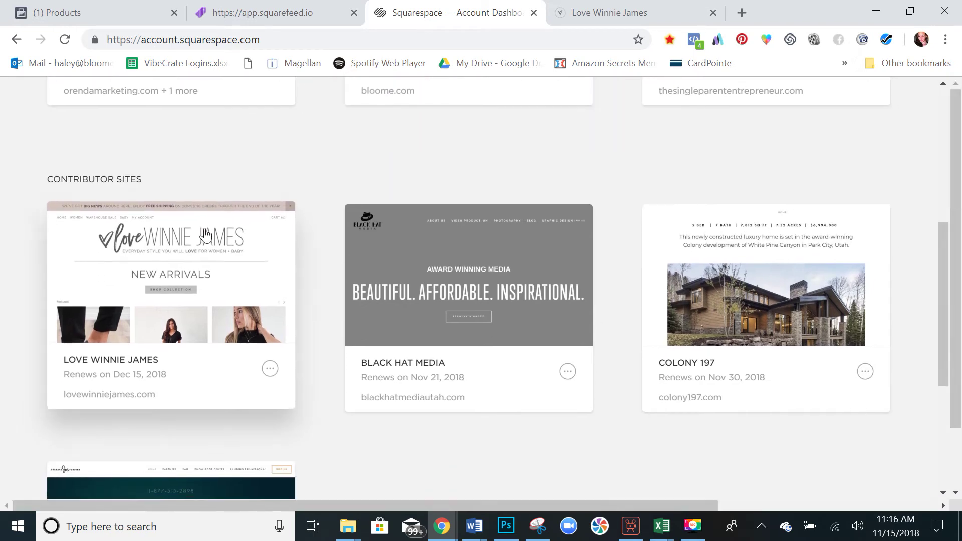
pyautogui.click(203, 239)
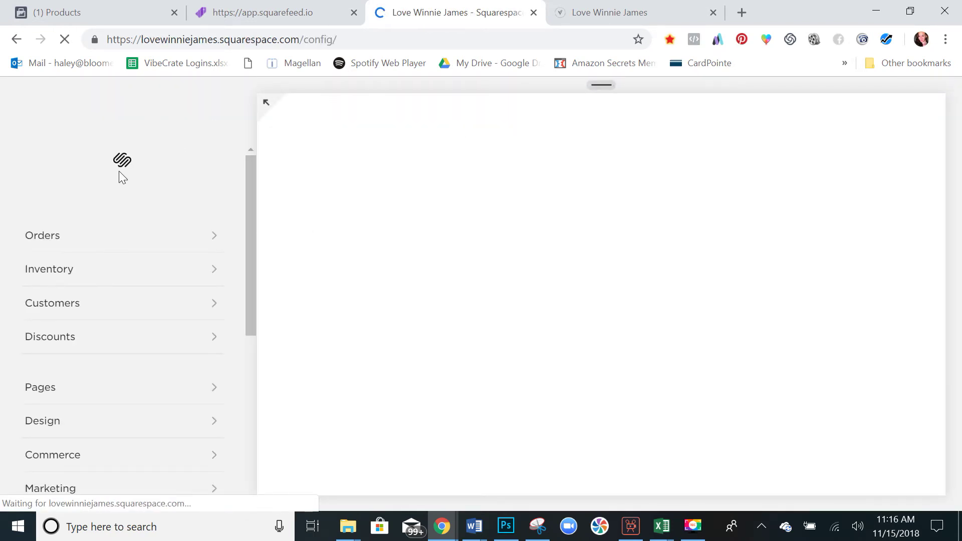
pyautogui.scroll(-3, 218, 208)
pyautogui.scroll(3, 218, 209)
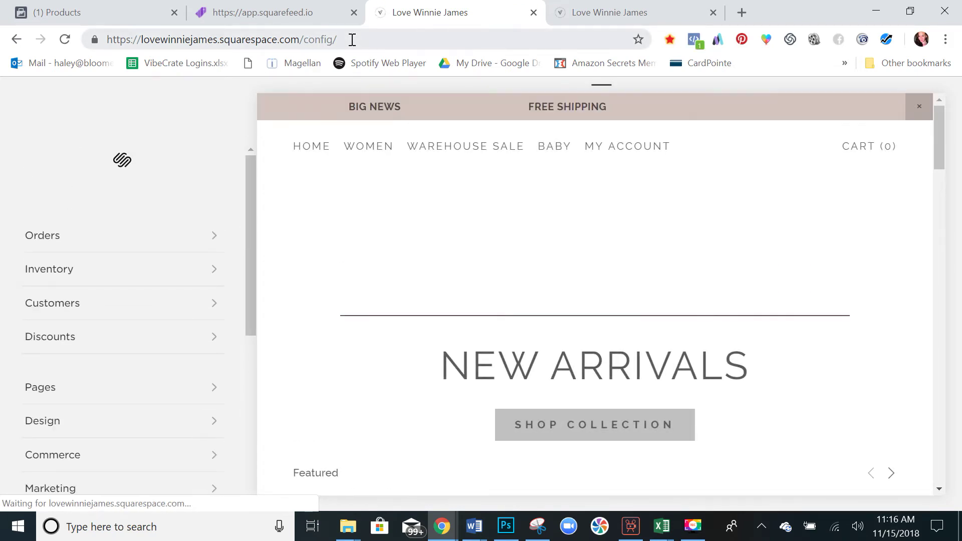
pyautogui.moveTo(306, 39); pyautogui.dragTo(342, 43)
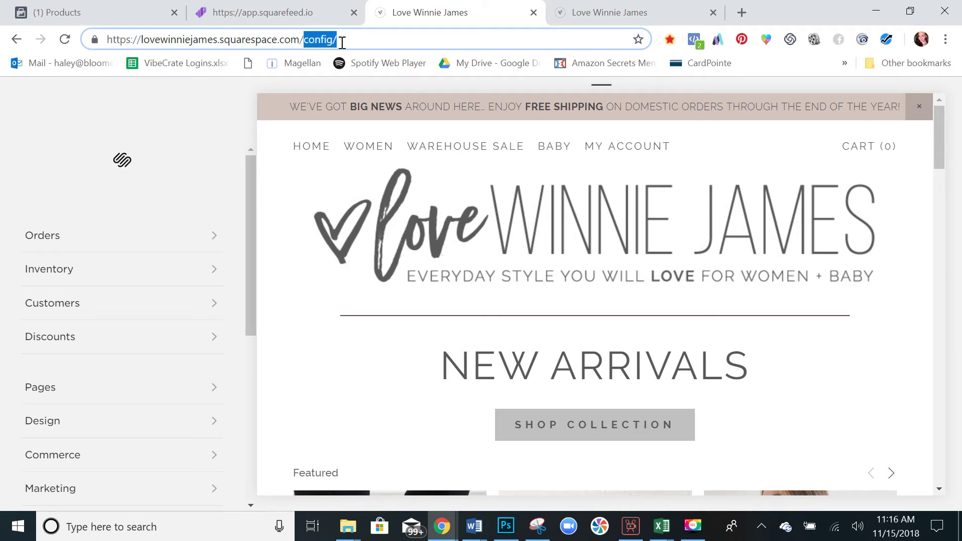
pyautogui.press('BackSpace')
# Append '/api/1/commerce/products' copied from Squarefeed to the store address and load it.
pyautogui.click(293, 7)
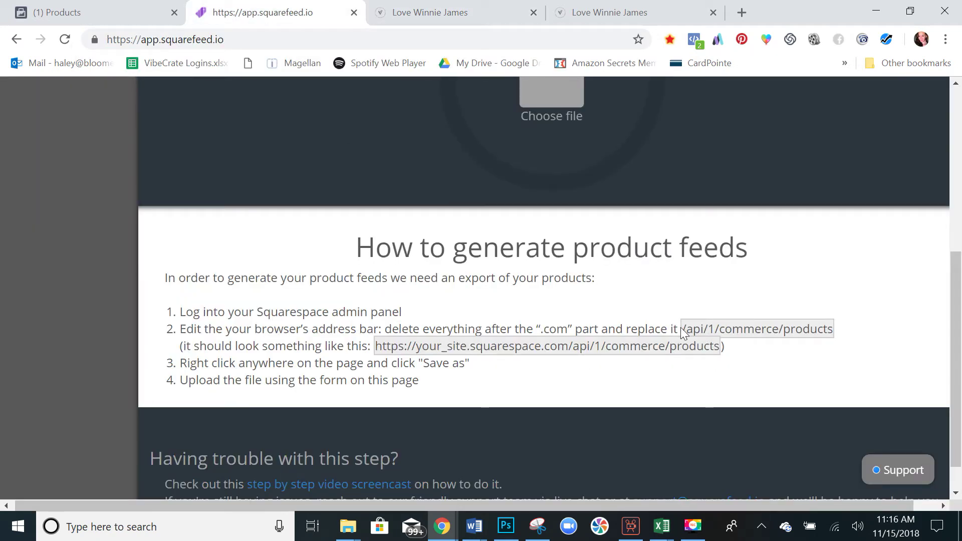
pyautogui.moveTo(681, 329); pyautogui.dragTo(836, 331)
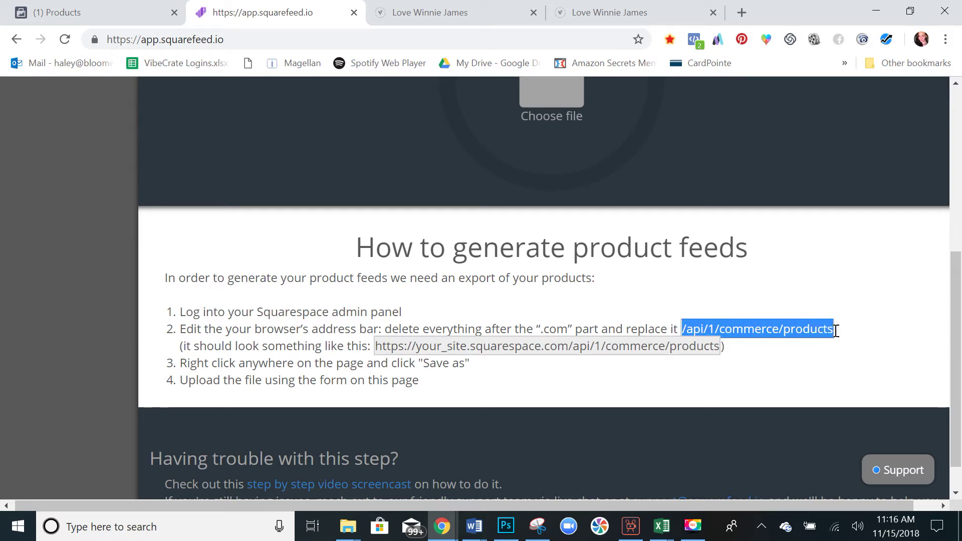
pyautogui.hotkey('ctrl', 'c')
pyautogui.click(466, 15)
pyautogui.hotkey('ctrl', 'v')
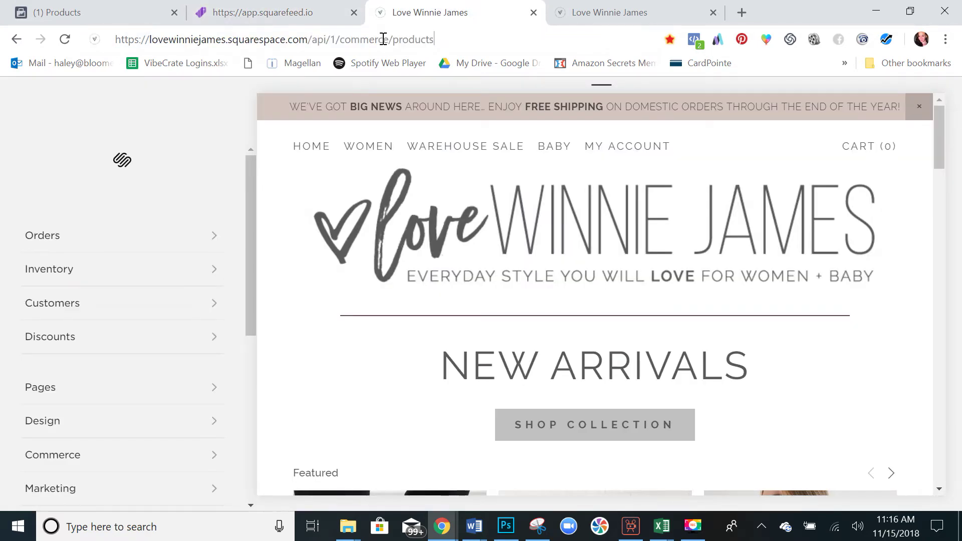
pyautogui.press('Return')
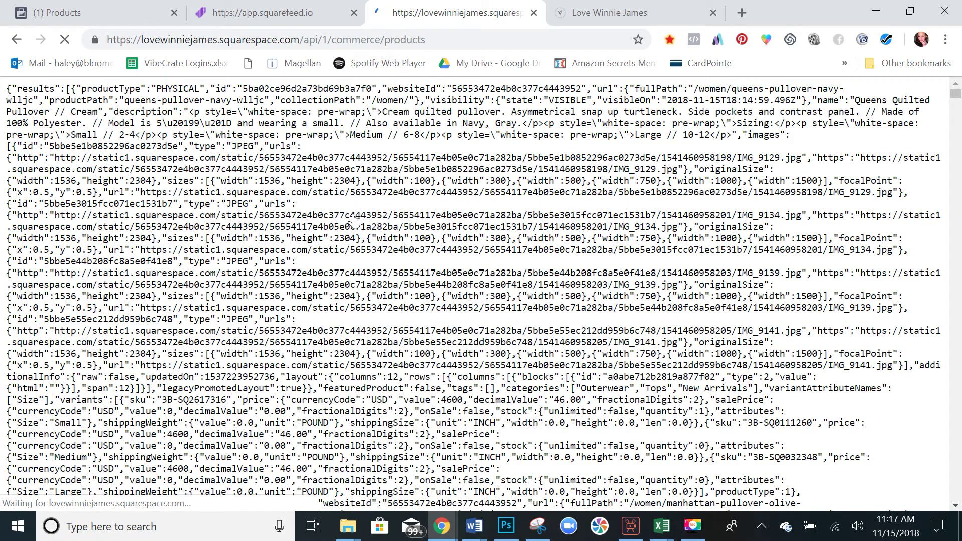
# Save the product JSON page as products (1).json in Errors Fixed, then return to Squarefeed.
pyautogui.scroll(-2, 354, 218)
pyautogui.scroll(2, 354, 221)
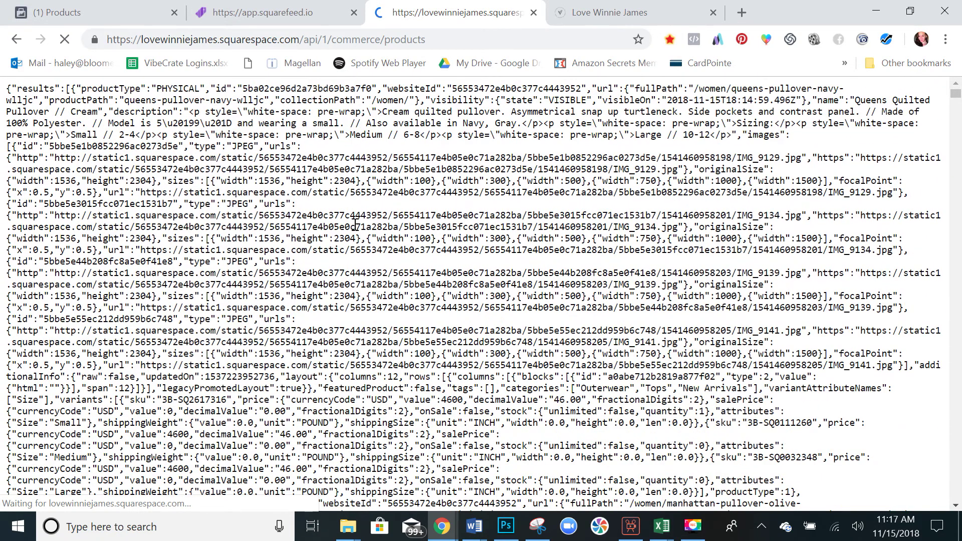
pyautogui.rightClick(346, 143)
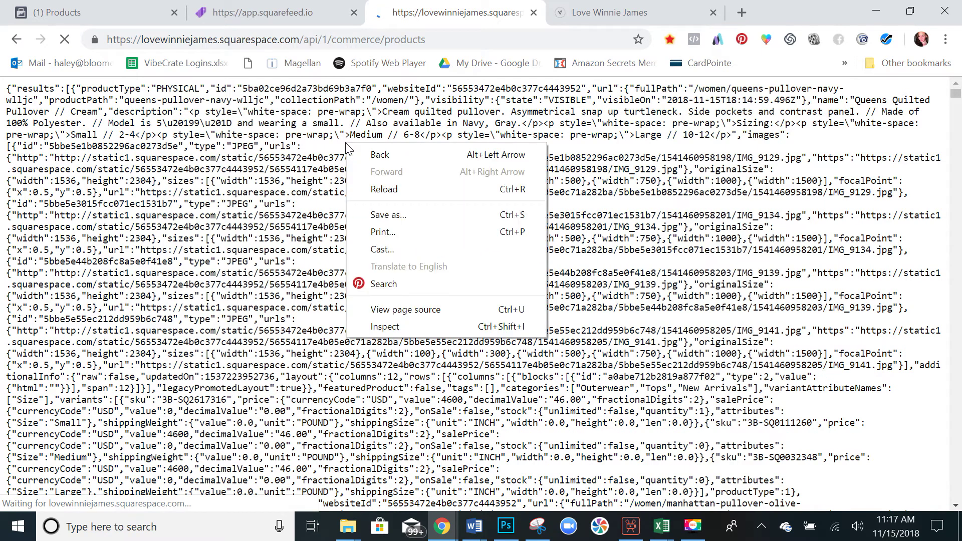
pyautogui.click(388, 215)
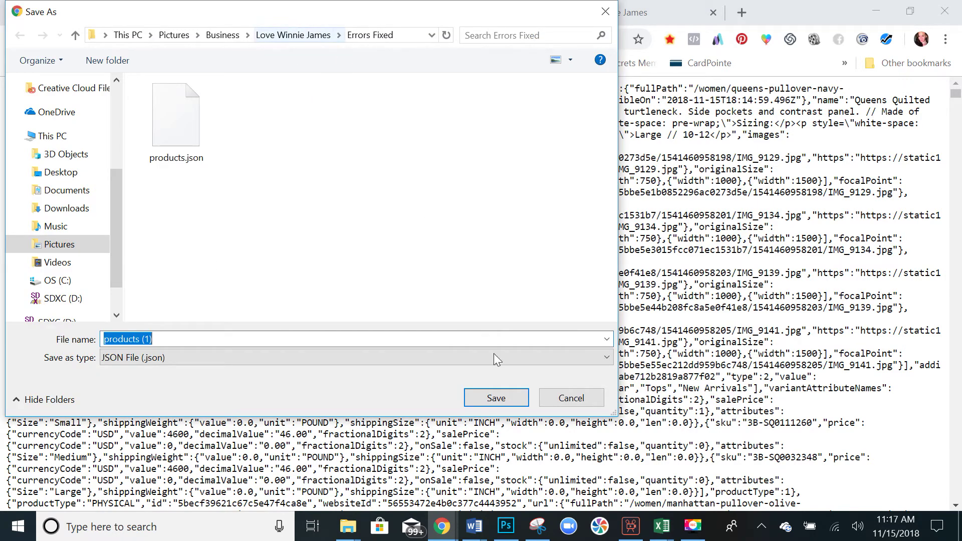
pyautogui.click(494, 395)
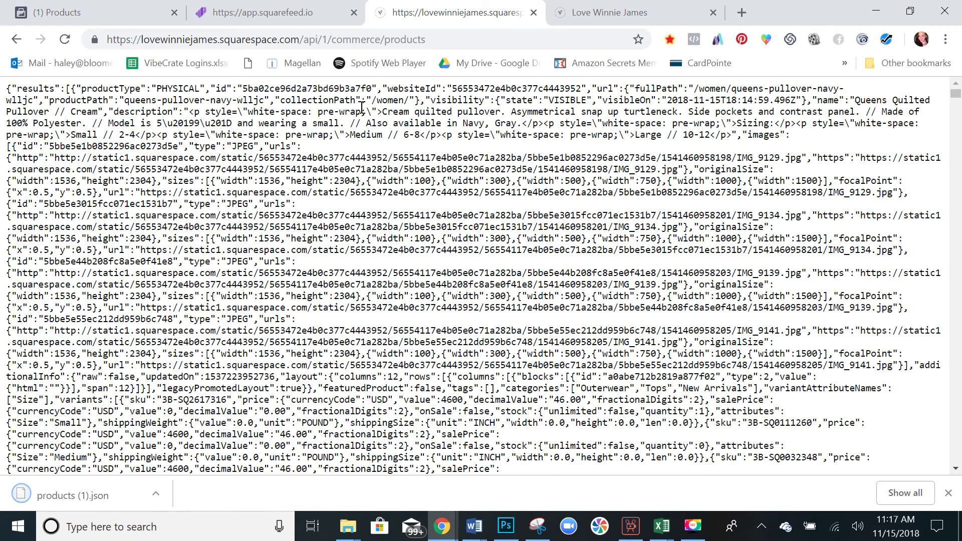
pyautogui.click(281, 7)
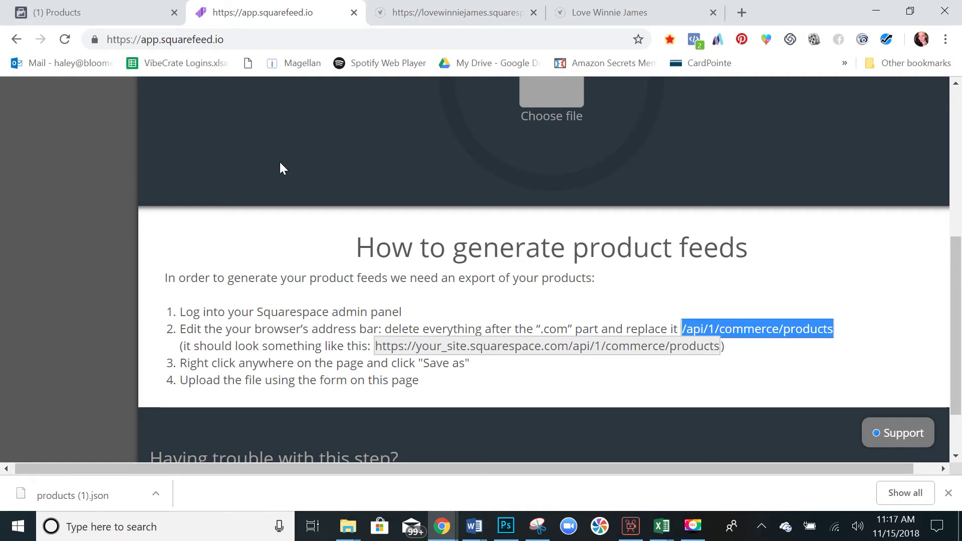
# Dismiss the store domain warnings and upload products (1).json, exporting 438 SKUs.
pyautogui.scroll(5, 280, 168)
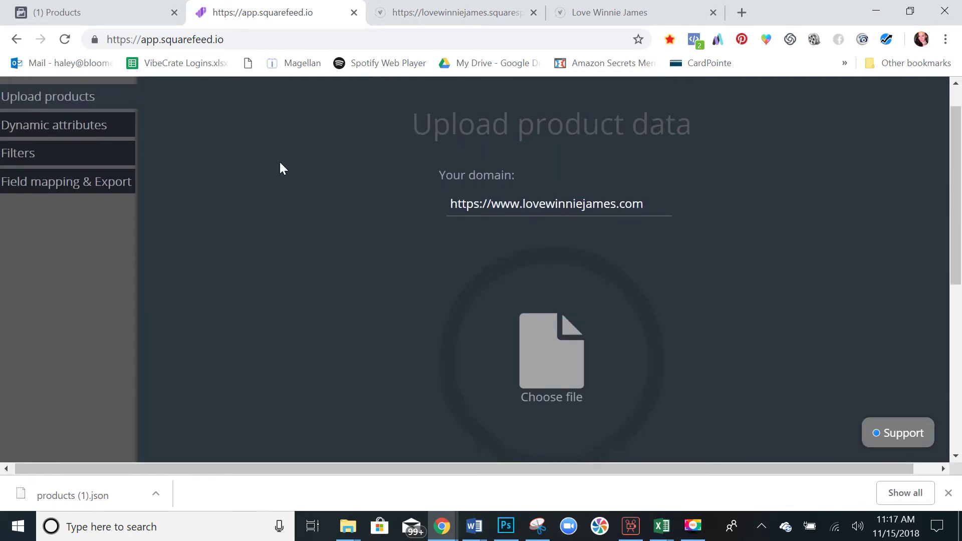
pyautogui.click(532, 179)
pyautogui.click(651, 177)
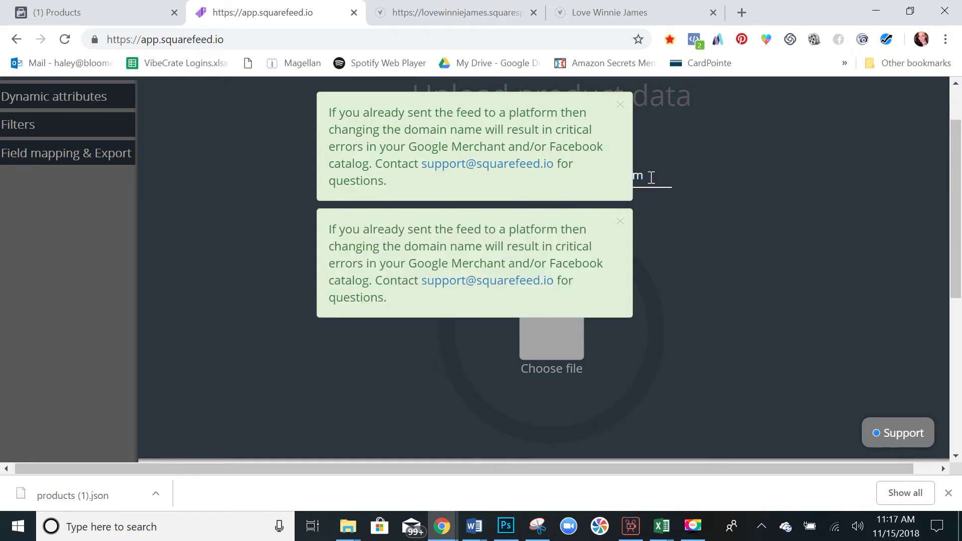
pyautogui.click(621, 104)
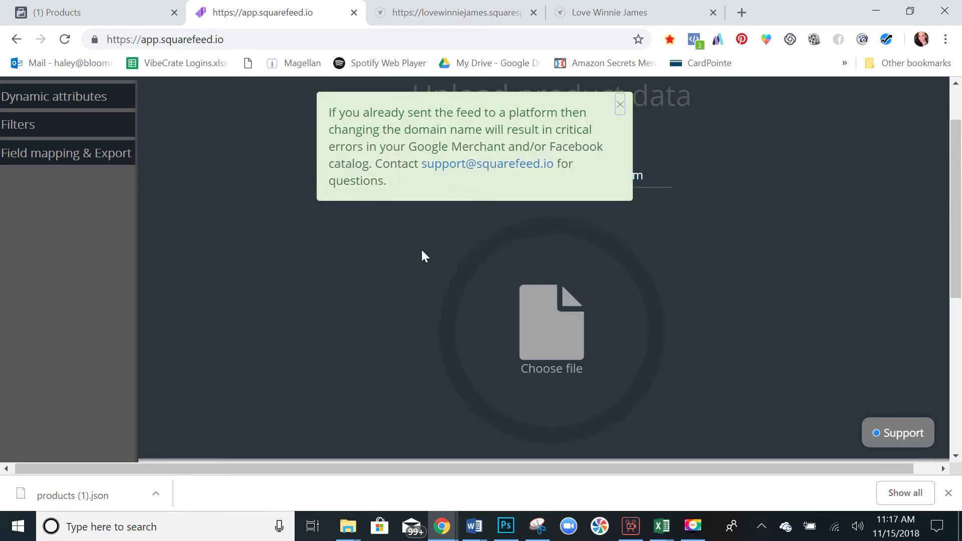
pyautogui.click(531, 316)
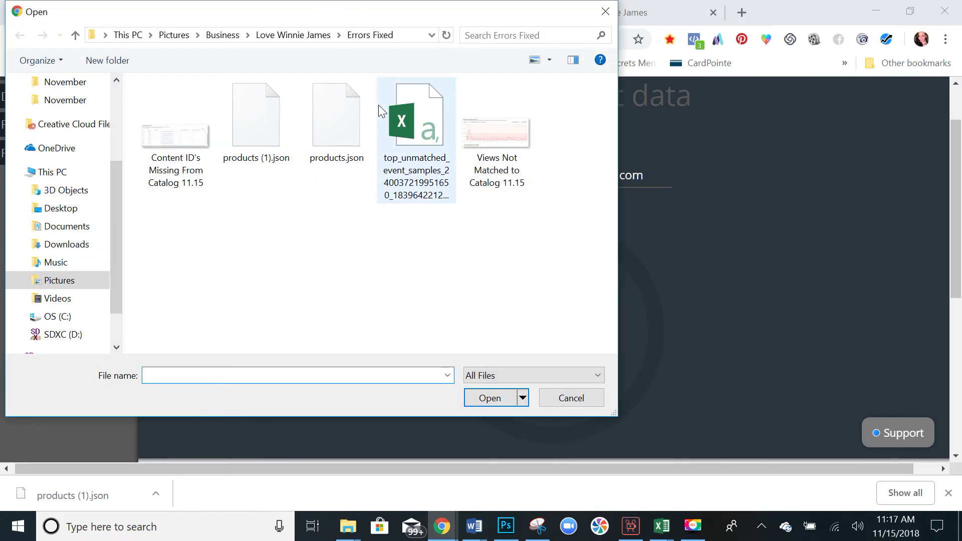
pyautogui.doubleClick(254, 127)
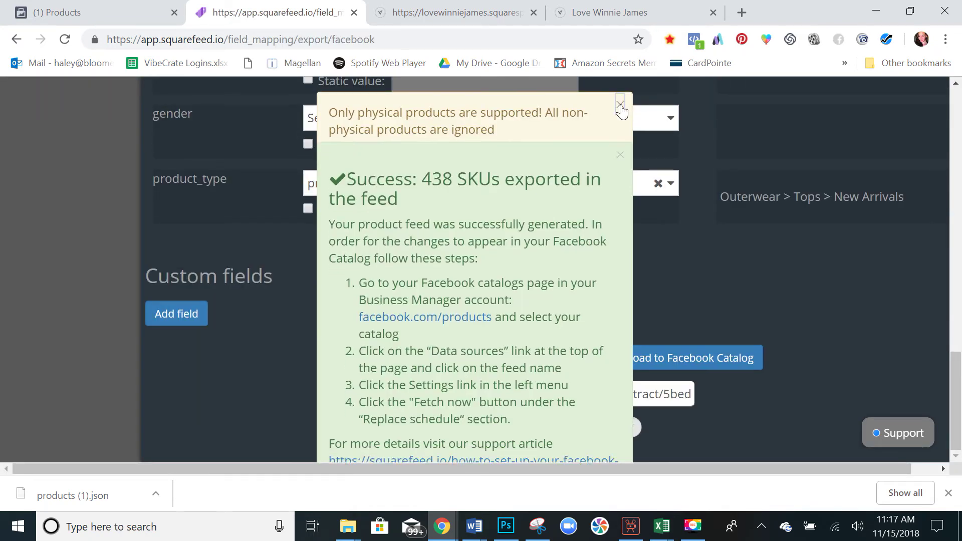
# Dismiss the physical-products notice and export success message, then scroll to the brand row.
pyautogui.click(620, 104)
pyautogui.click(619, 105)
pyautogui.scroll(5, 621, 108)
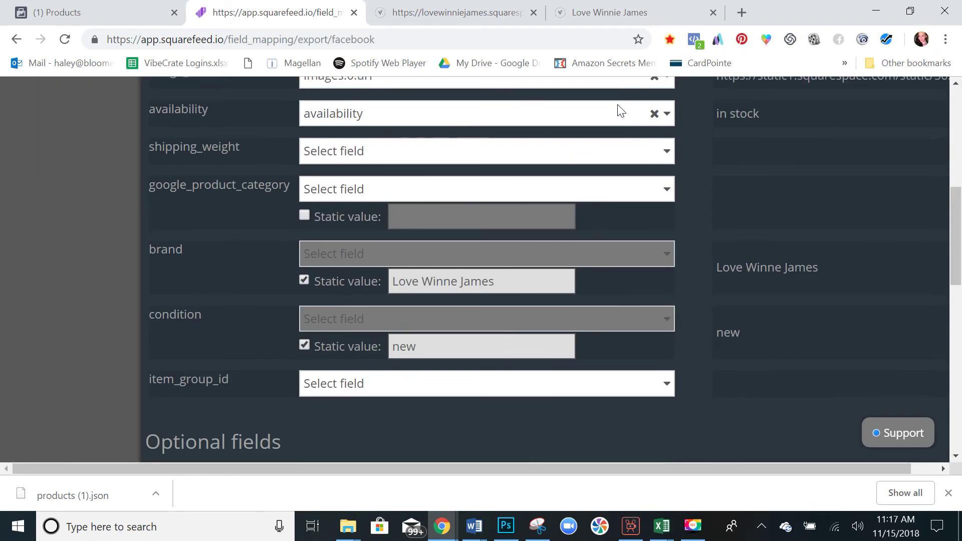
pyautogui.scroll(6, 621, 110)
pyautogui.scroll(-2, 622, 111)
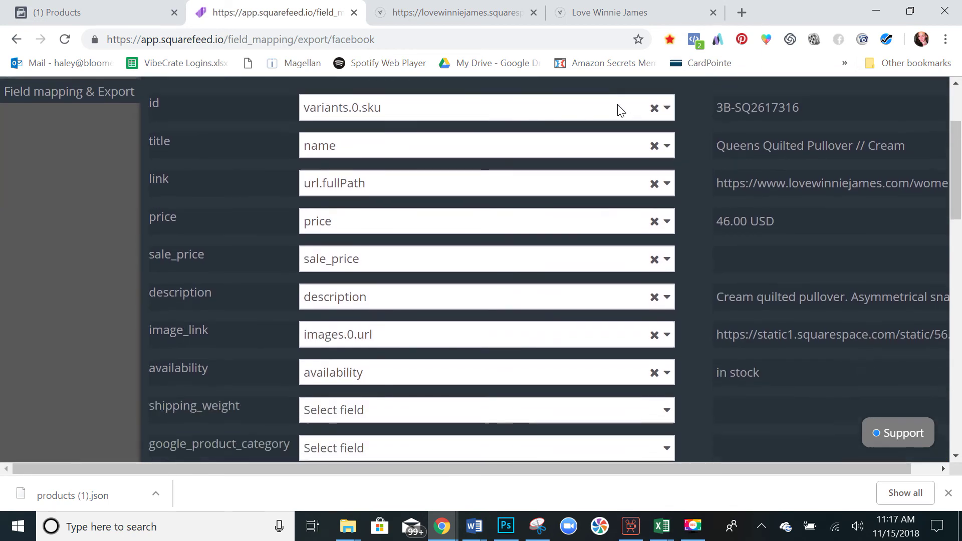
pyautogui.scroll(-5, 620, 109)
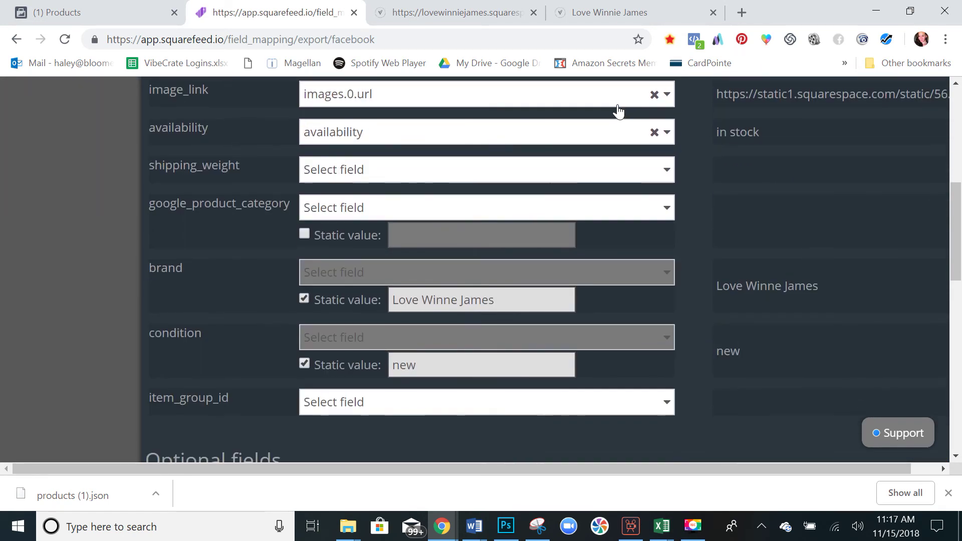
pyautogui.scroll(-1, 621, 111)
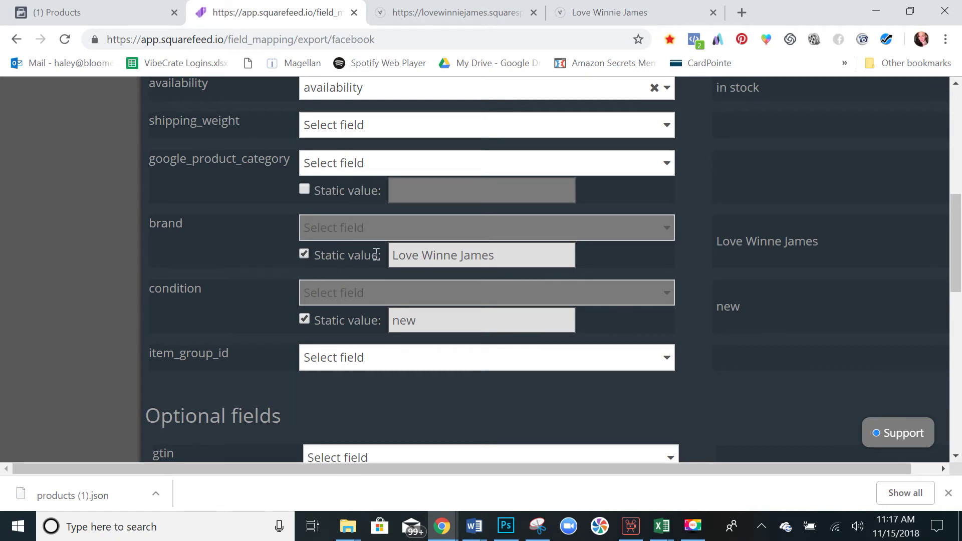
# Replace the brand static value 'Love Winne James' with 'Love Winnie James'.
pyautogui.moveTo(496, 259); pyautogui.dragTo(399, 259)
pyautogui.press('BackSpace')
pyautogui.press('BackSpace')
pyautogui.press('BackSpace')
pyautogui.press('BackSpace')
pyautogui.press('BackSpace')
pyautogui.press('BackSpace')
pyautogui.press('BackSpace')
pyautogui.press('BackSpace')
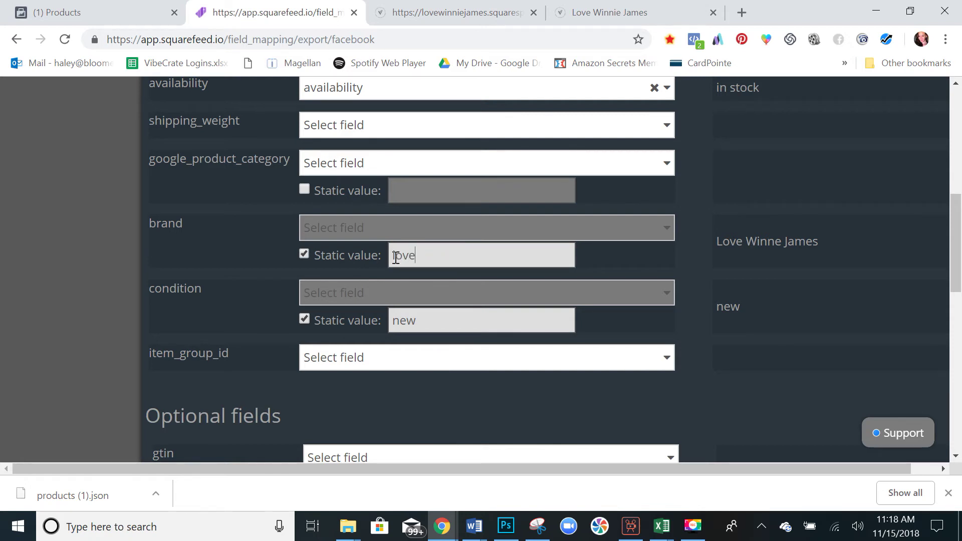
pyautogui.write('lovewinniejames.com')
pyautogui.moveTo(535, 255); pyautogui.dragTo(386, 254)
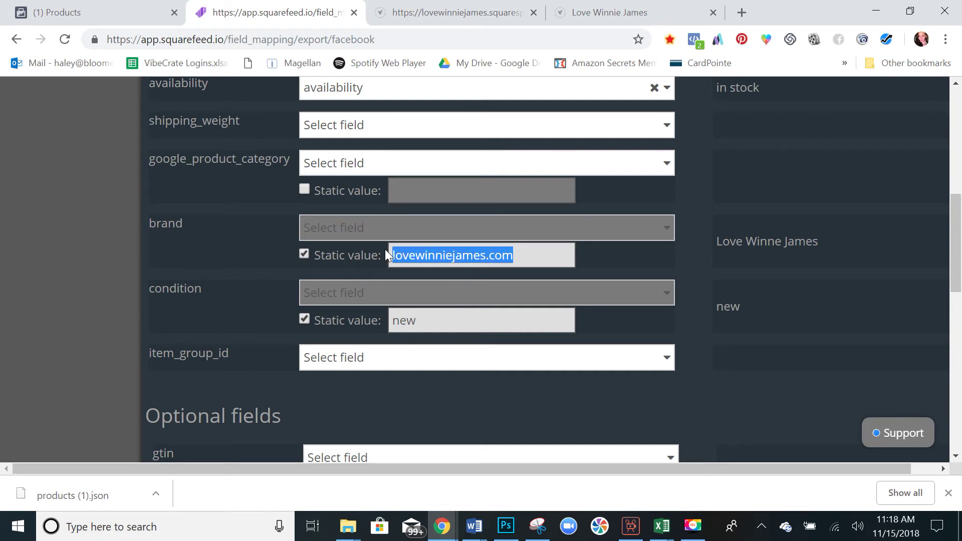
pyautogui.write('Lo')
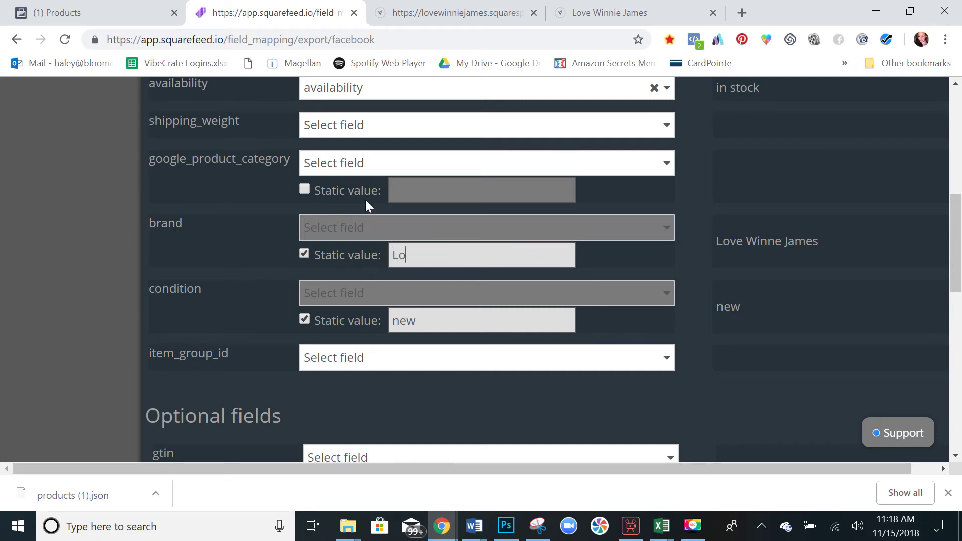
pyautogui.write('ve Winnie James')
pyautogui.scroll(-3, 272, 238)
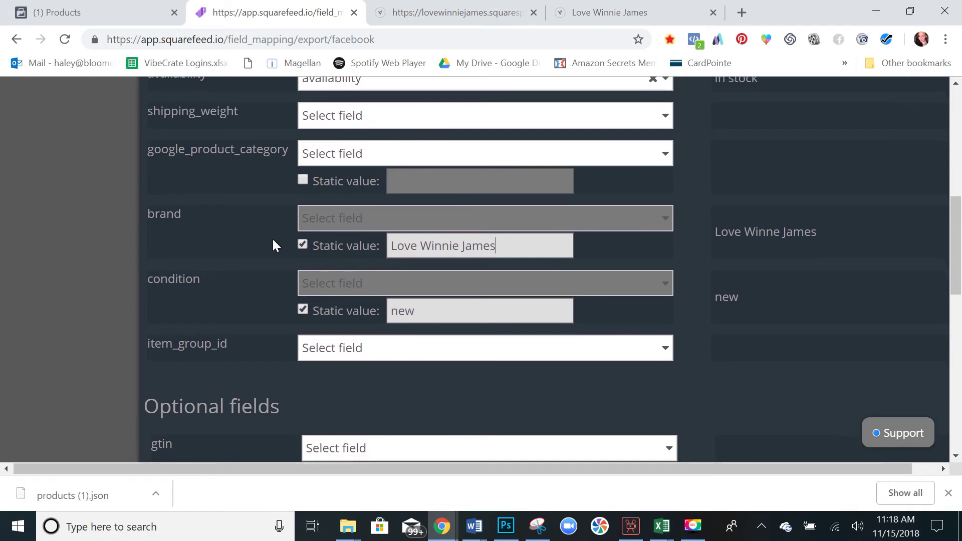
pyautogui.click(451, 217)
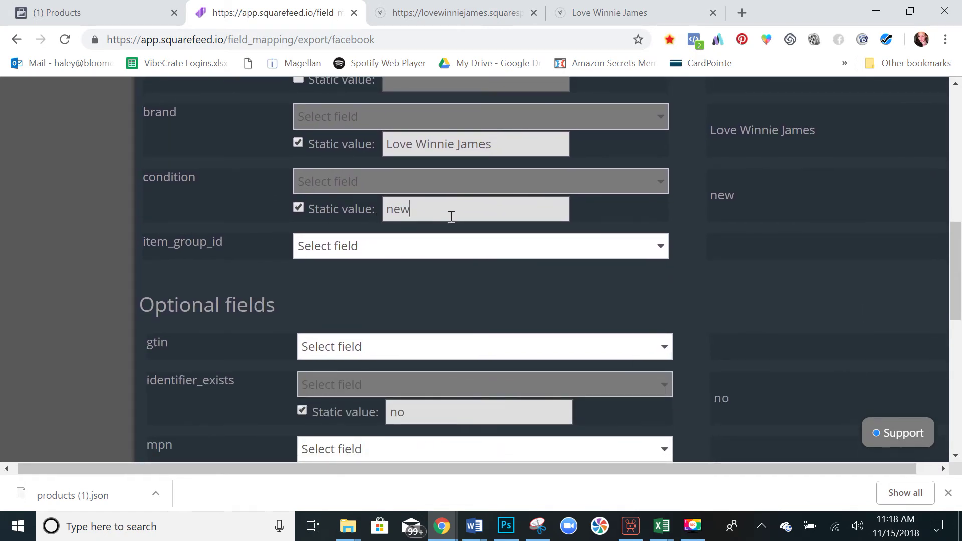
pyautogui.moveTo(390, 210); pyautogui.dragTo(410, 213)
# Keep condition as new and regenerate the Facebook feed, exporting 438 SKUs.
pyautogui.click(410, 213)
pyautogui.scroll(-10, 389, 221)
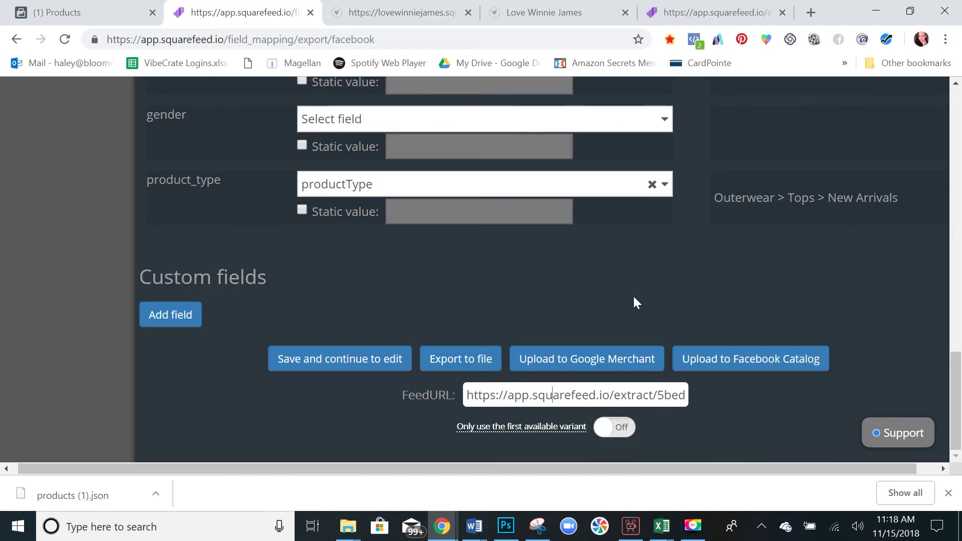
pyautogui.click(732, 355)
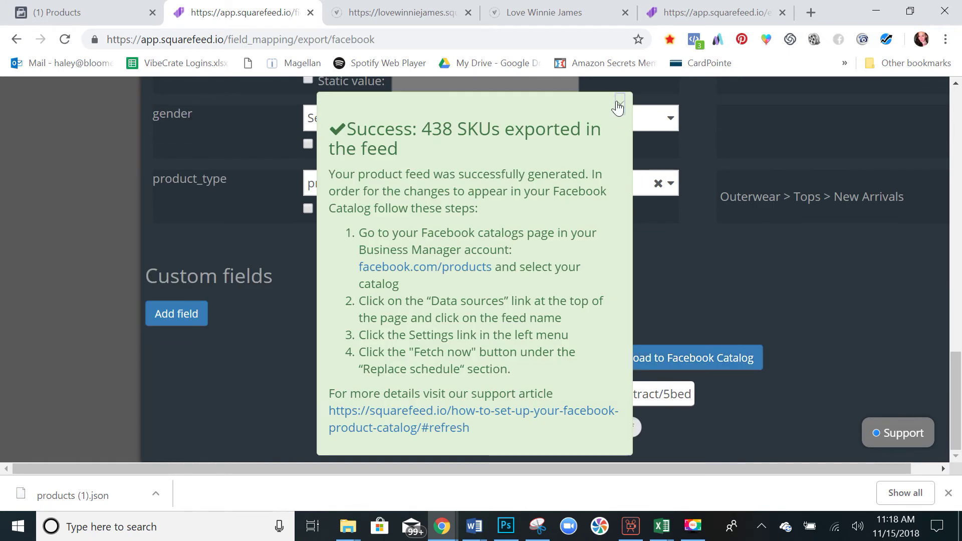
pyautogui.click(636, 243)
# Copy the Squarefeed feed URL and load it in a new tab to view its data.
pyautogui.click(569, 401)
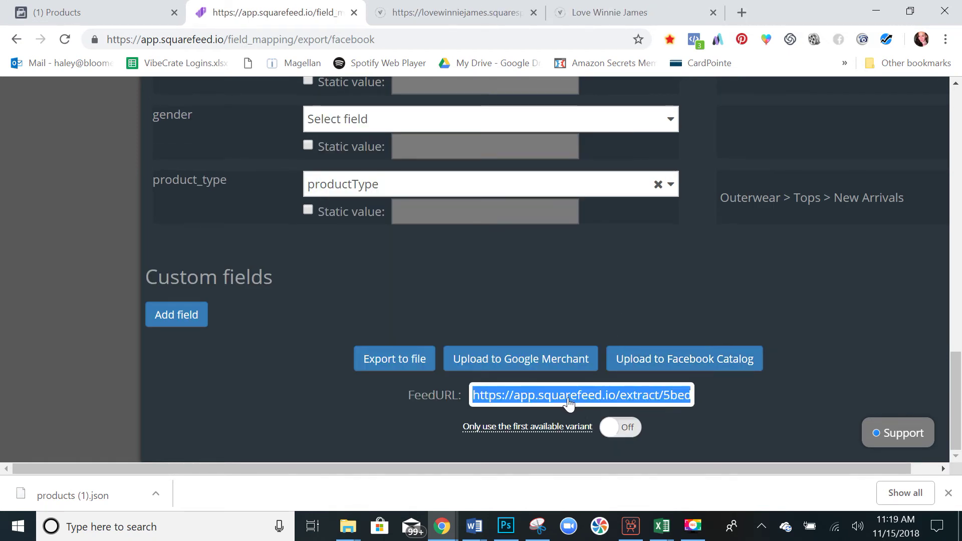
pyautogui.click(550, 401)
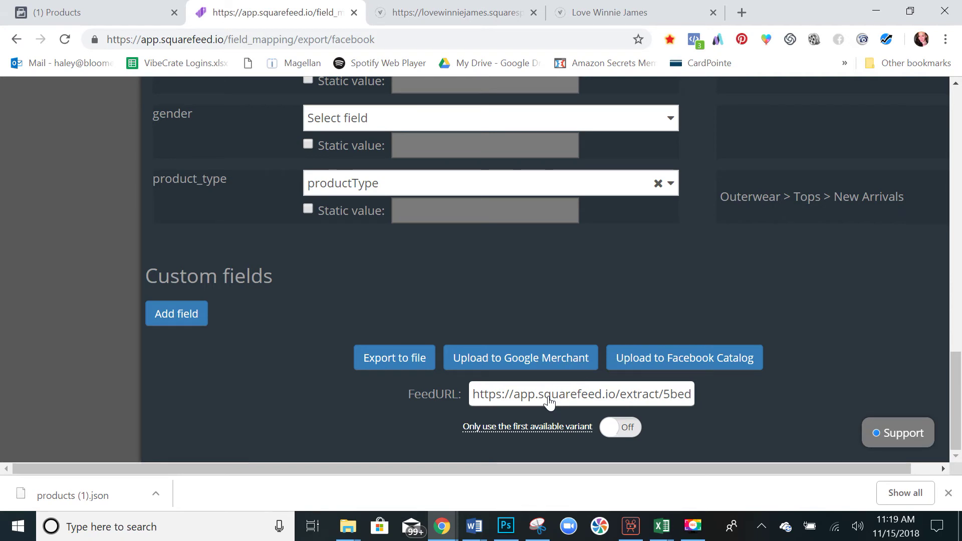
pyautogui.click(740, 13)
pyautogui.hotkey('ctrl', 'v')
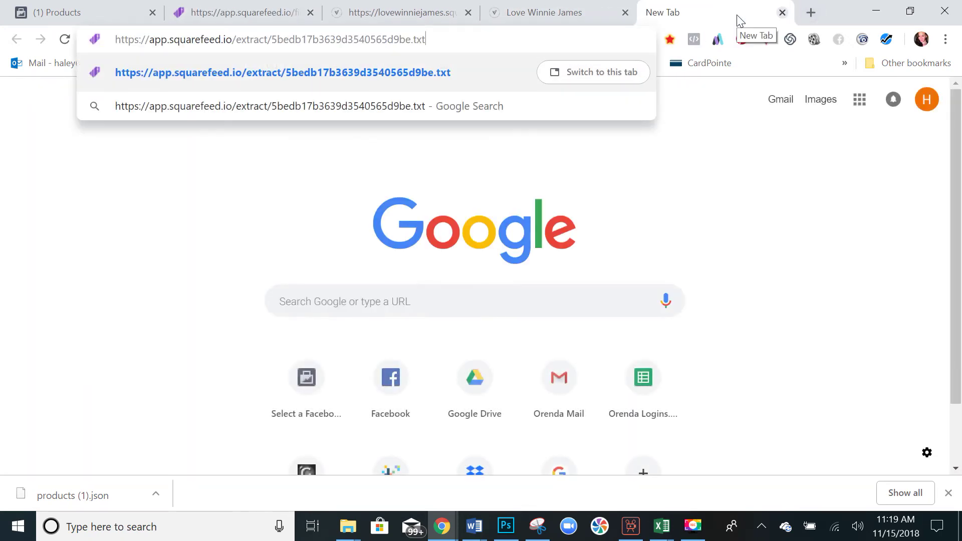
pyautogui.press('Return')
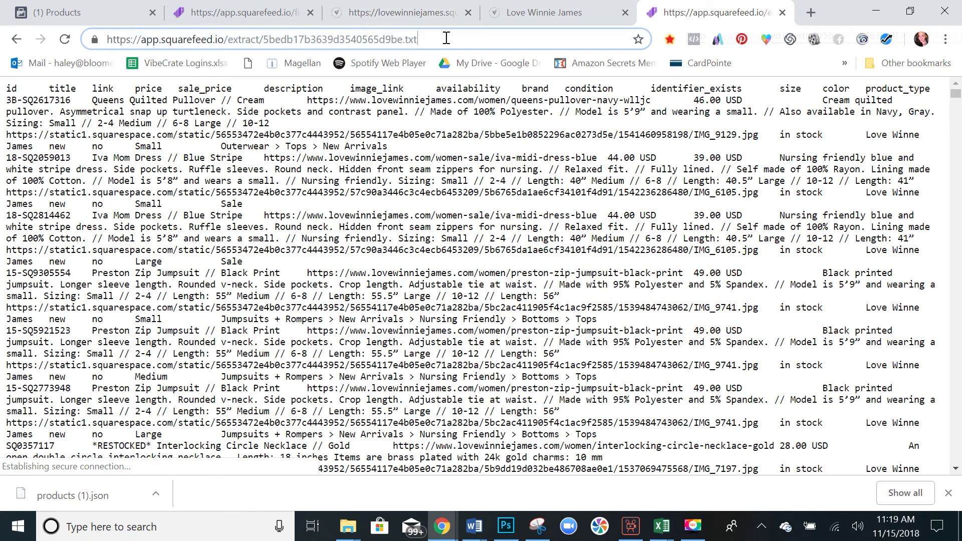
# Copy the feed address and return to Facebook's scheduled data-feed form.
pyautogui.click(446, 38)
pyautogui.rightClick(446, 38)
pyautogui.click(483, 119)
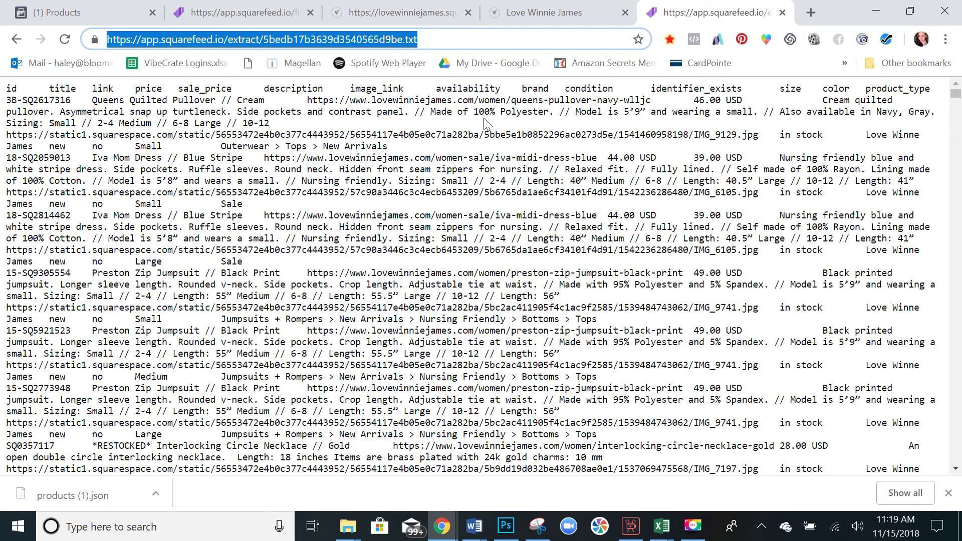
pyautogui.click(260, 6)
pyautogui.click(121, 7)
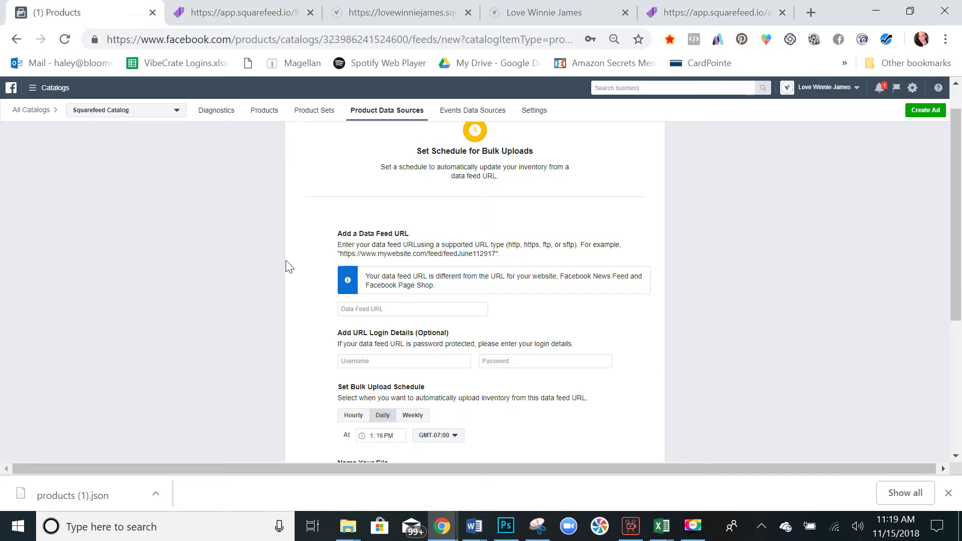
# Paste the Squarefeed feed URL into the data feed URL field.
pyautogui.scroll(-1, 311, 271)
pyautogui.click(364, 267)
pyautogui.hotkey('ctrl', 'v')
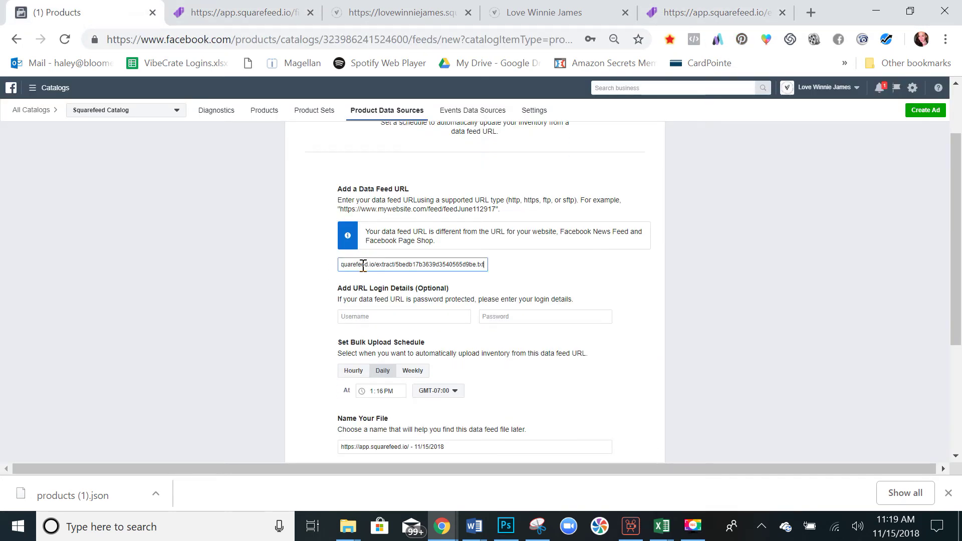
pyautogui.click(361, 268)
# Cross-check the feed data, store products JSON and Squarefeed mapping tabs before returning to Facebook.
pyautogui.click(694, 9)
pyautogui.click(560, 6)
pyautogui.click(410, 7)
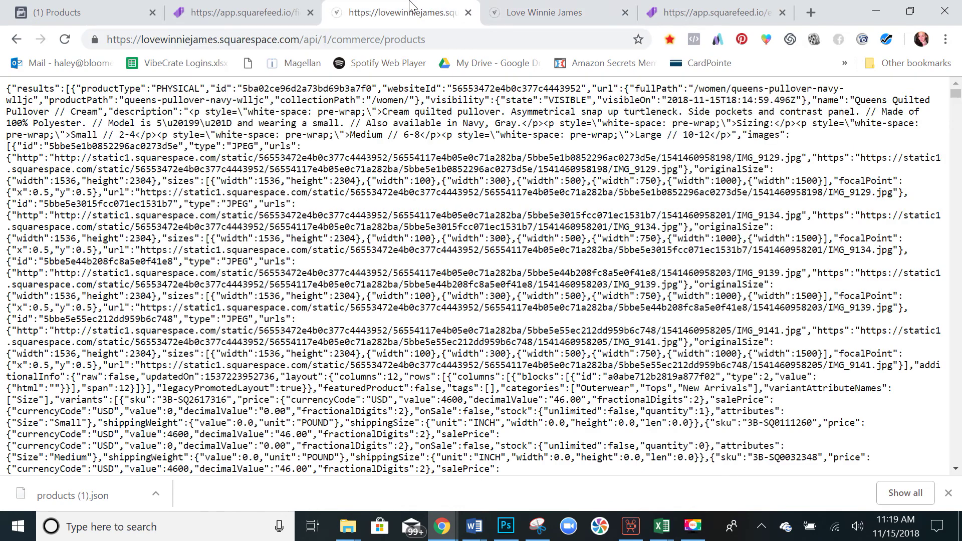
pyautogui.click(265, 7)
pyautogui.scroll(10, 332, 269)
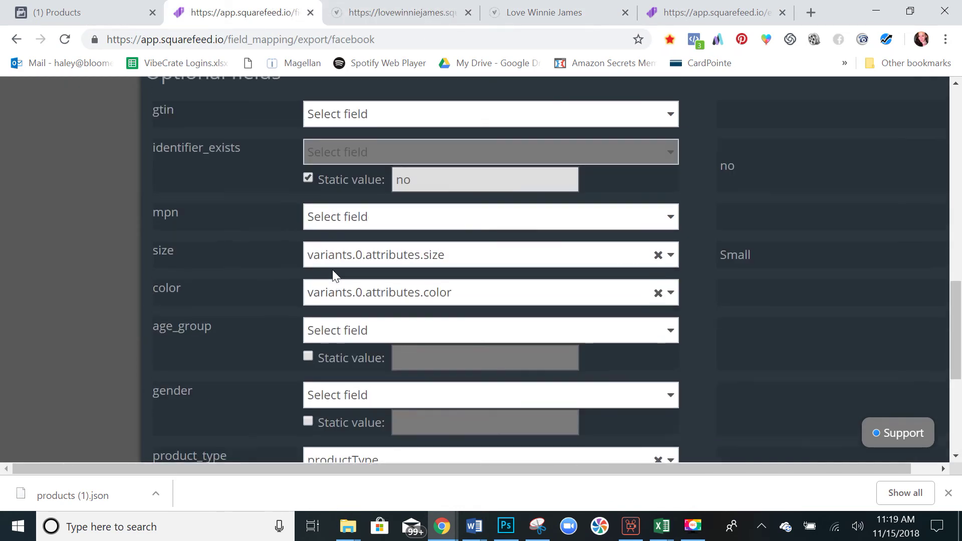
pyautogui.scroll(-10, 260, 296)
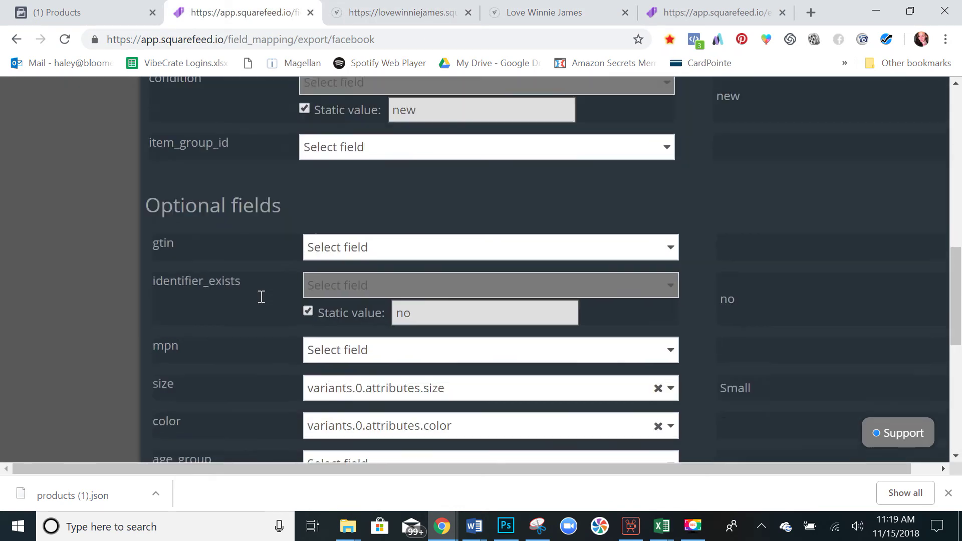
pyautogui.click(82, 7)
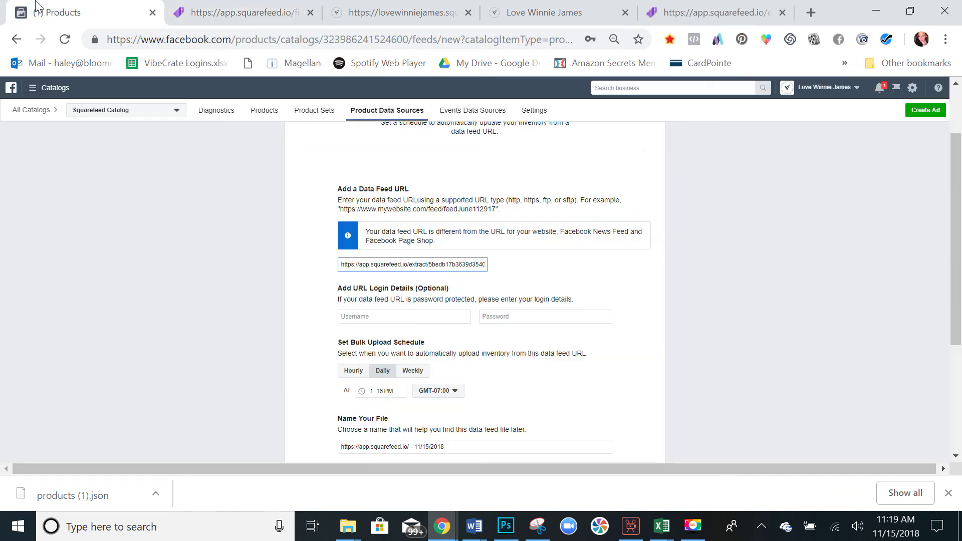
# Schedule the feed daily at 1:16 PM with USD - US Dollars currency and start the upload.
pyautogui.doubleClick(372, 264)
pyautogui.click(401, 265)
pyautogui.scroll(-1, 401, 266)
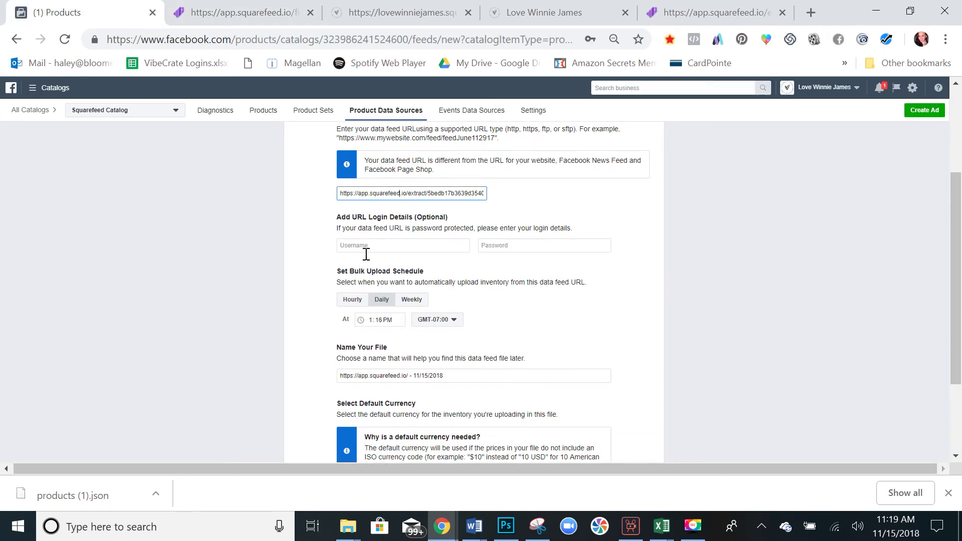
pyautogui.scroll(-3, 329, 228)
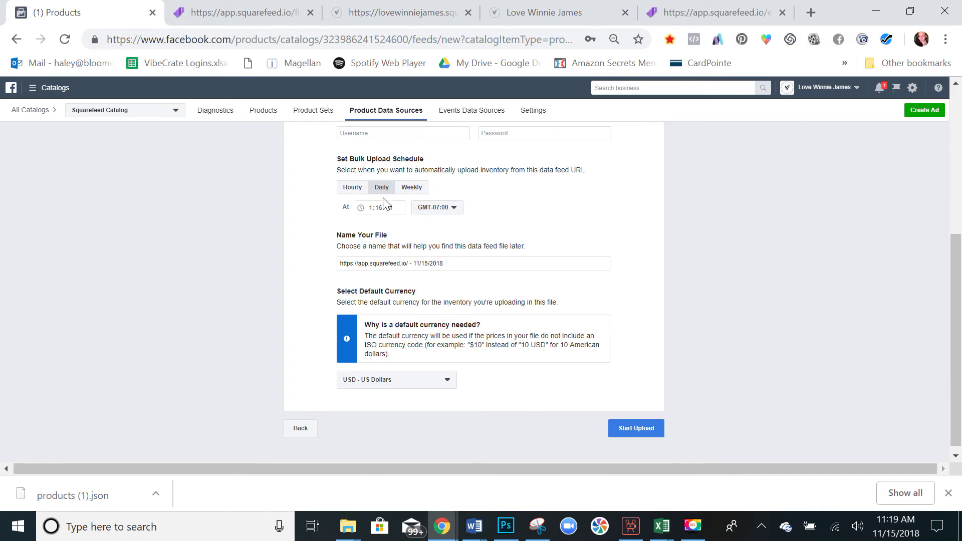
pyautogui.scroll(-1, 337, 281)
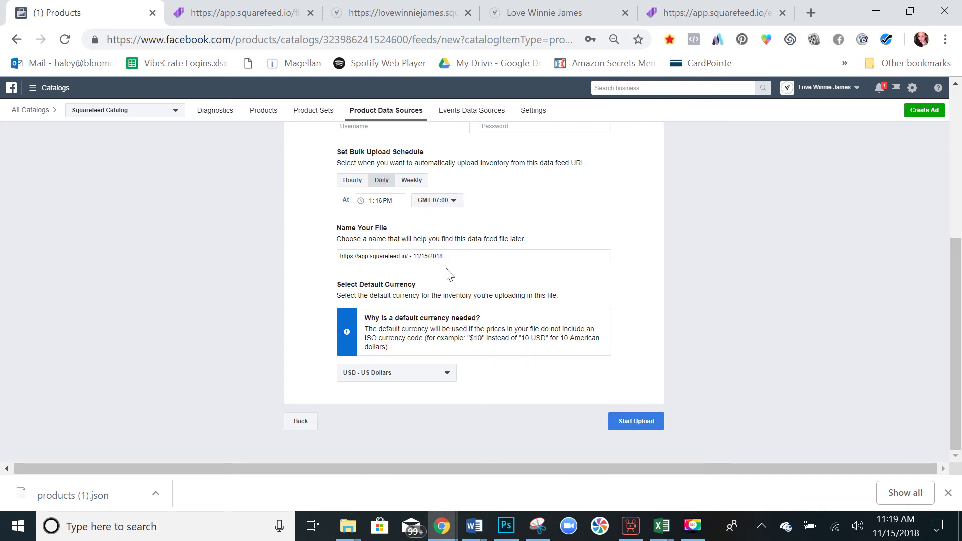
pyautogui.click(452, 256)
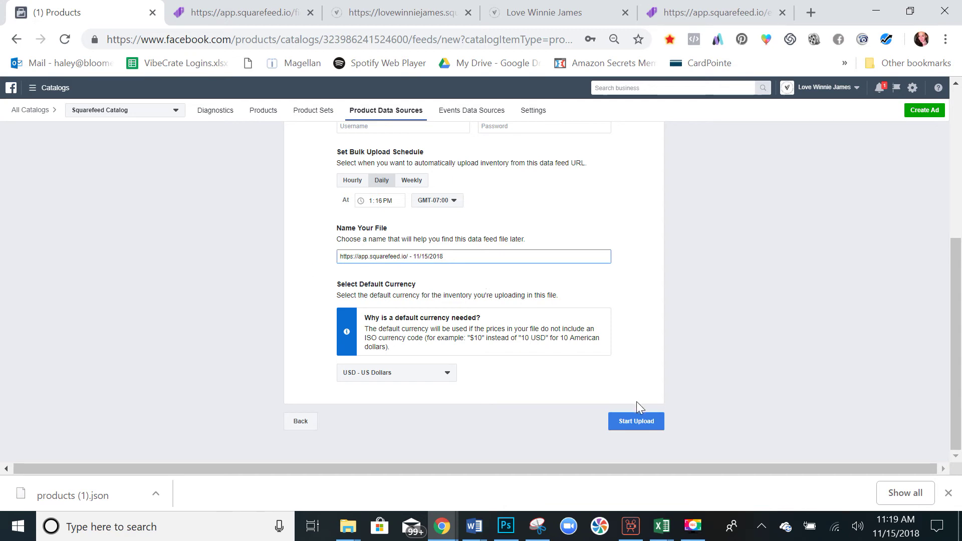
pyautogui.click(423, 380)
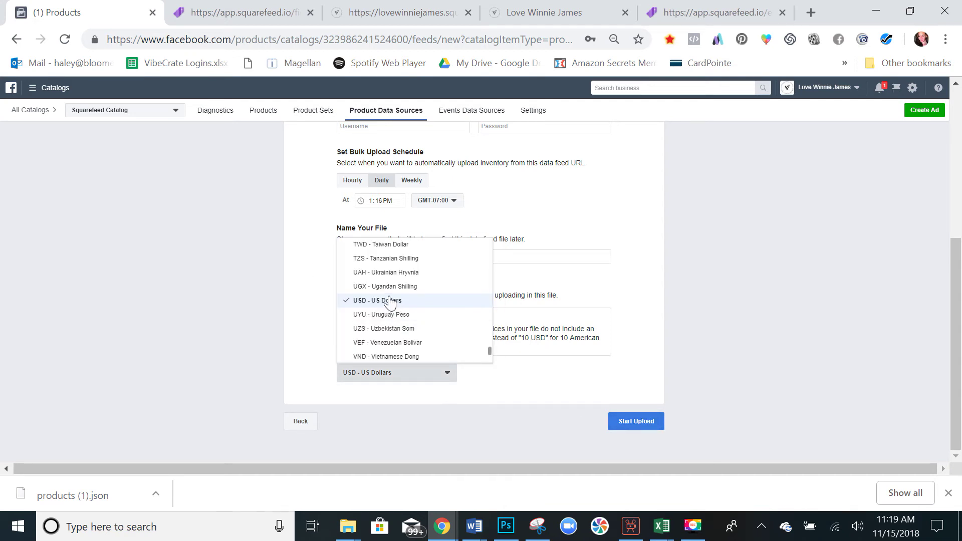
pyautogui.click(390, 300)
pyautogui.click(640, 428)
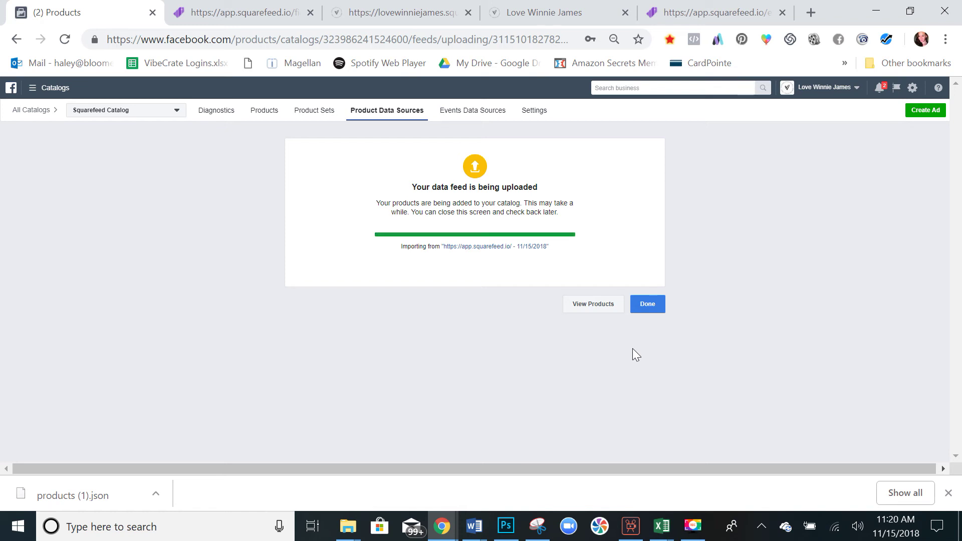
# Finish the upload and open the squarefeed data source's settings.
pyautogui.click(650, 309)
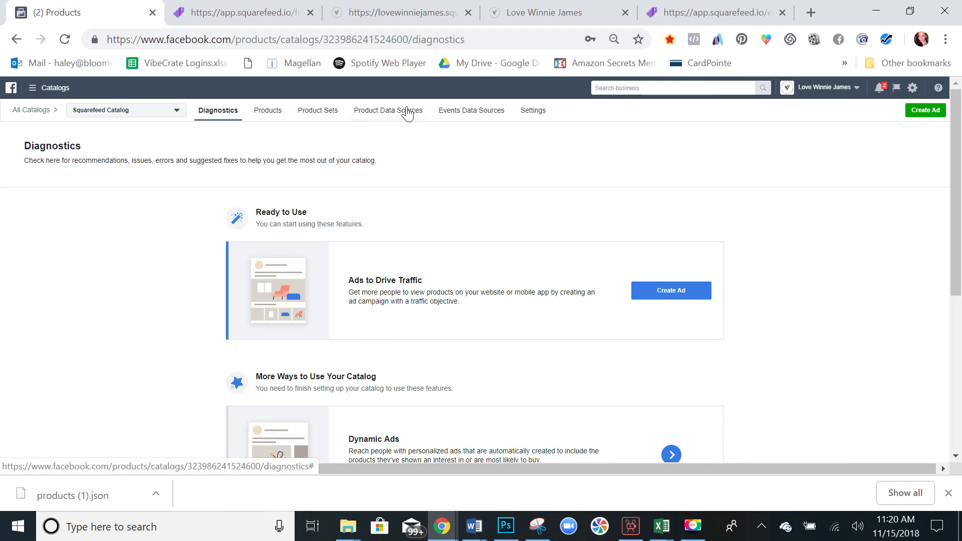
pyautogui.click(404, 111)
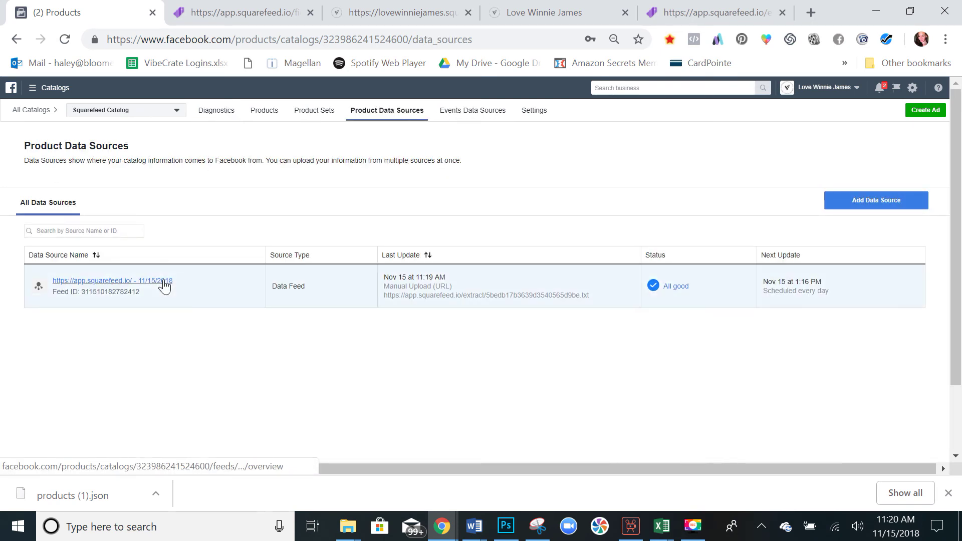
pyautogui.click(162, 284)
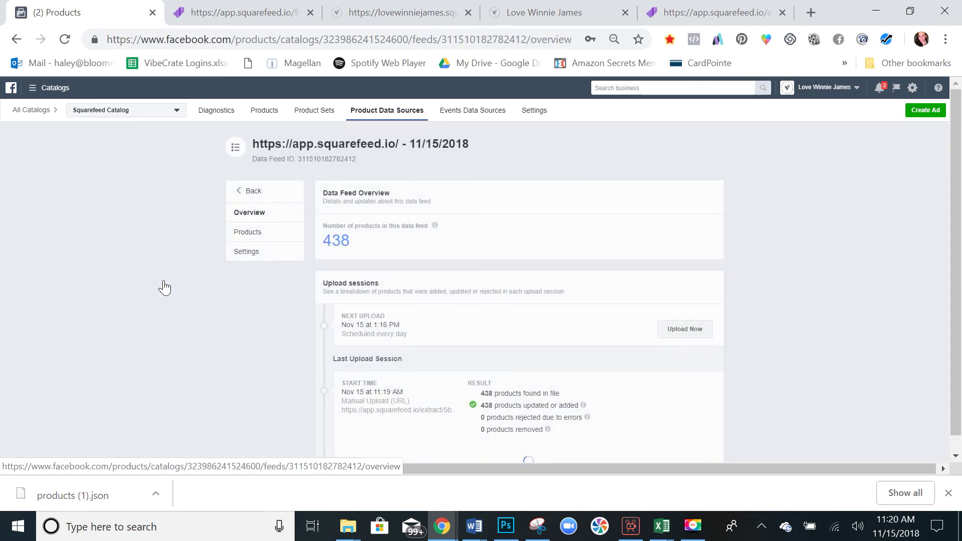
pyautogui.click(253, 252)
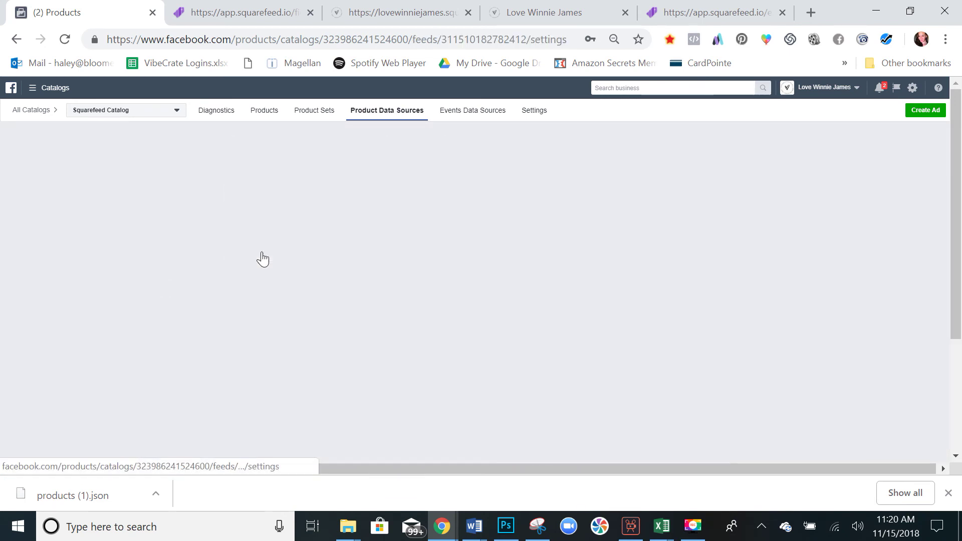
# Check the daily 1:16 PM schedule and trigger Fetch Now for the feed.
pyautogui.scroll(-3, 423, 225)
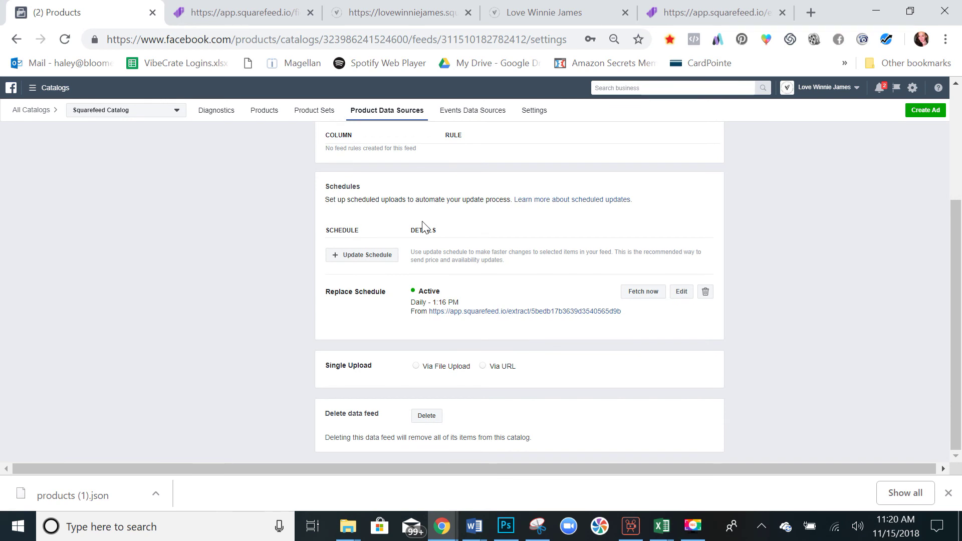
pyautogui.scroll(1, 423, 226)
pyautogui.scroll(-1, 424, 223)
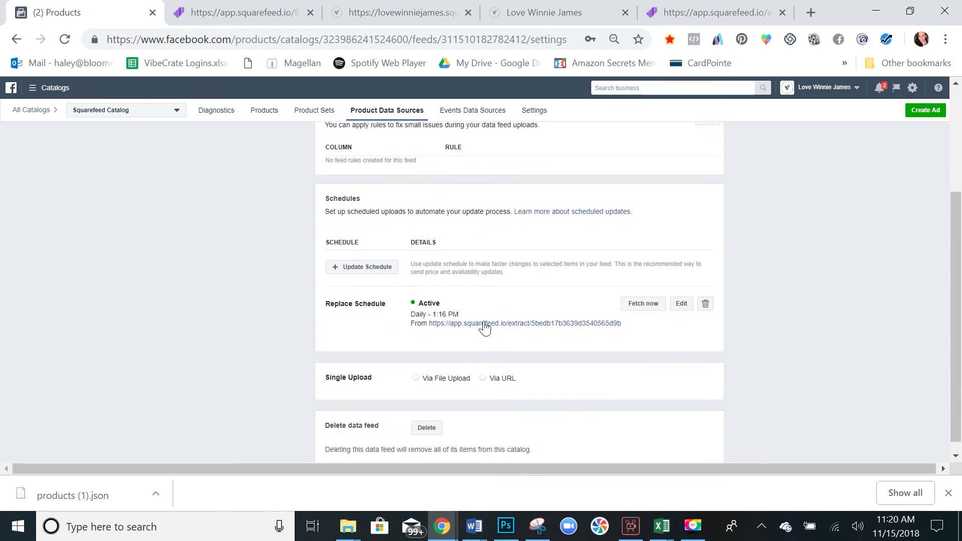
pyautogui.scroll(-1, 485, 326)
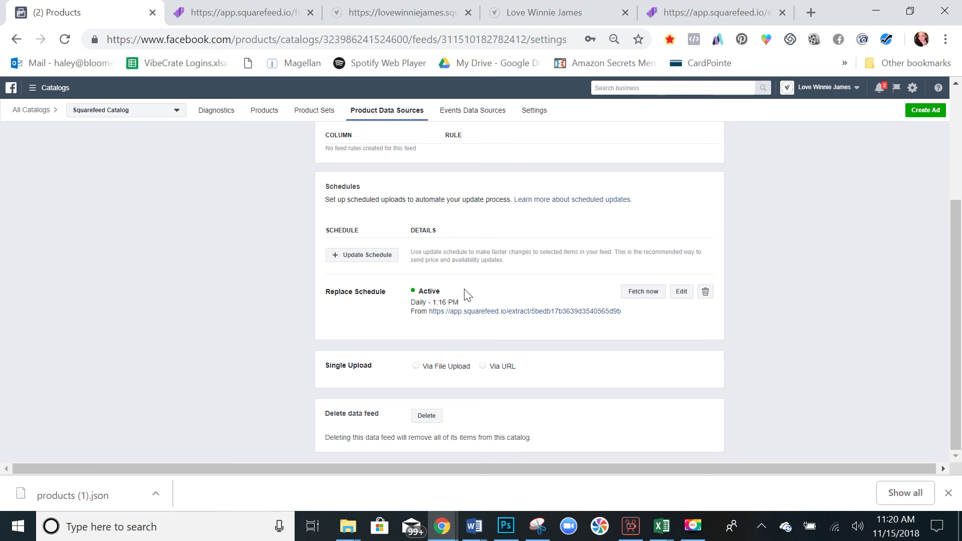
pyautogui.scroll(1, 411, 298)
pyautogui.scroll(2, 409, 297)
pyautogui.scroll(-2, 409, 297)
pyautogui.click(638, 300)
# Review the upload session and missing google_product_category issue, then switch to the store tab.
pyautogui.scroll(-2, 441, 271)
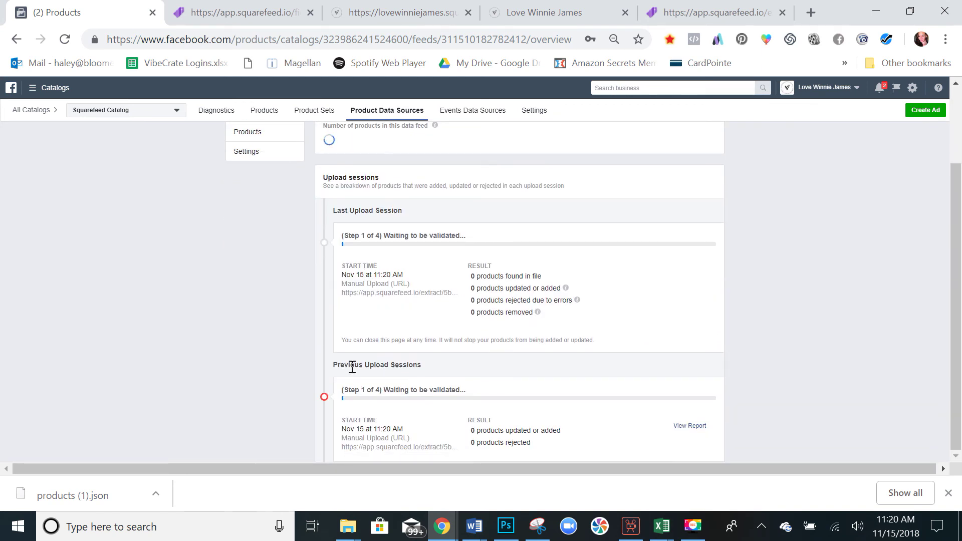
pyautogui.scroll(-1, 351, 371)
pyautogui.scroll(-3, 353, 369)
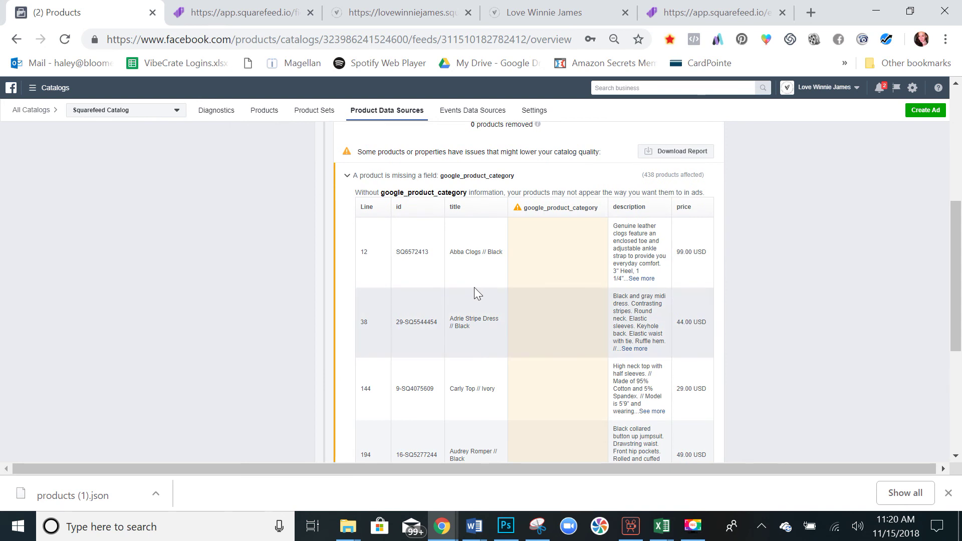
pyautogui.scroll(1, 633, 248)
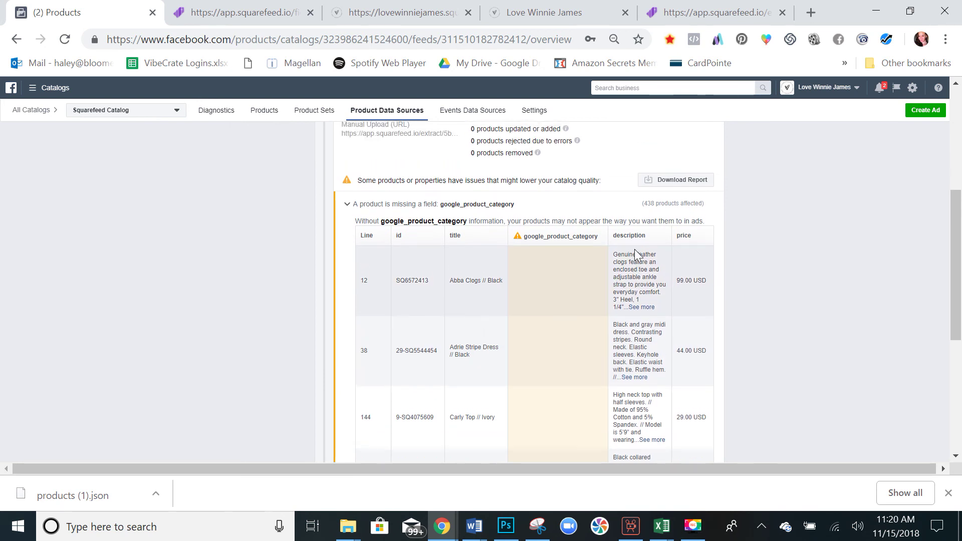
pyautogui.scroll(5, 412, 328)
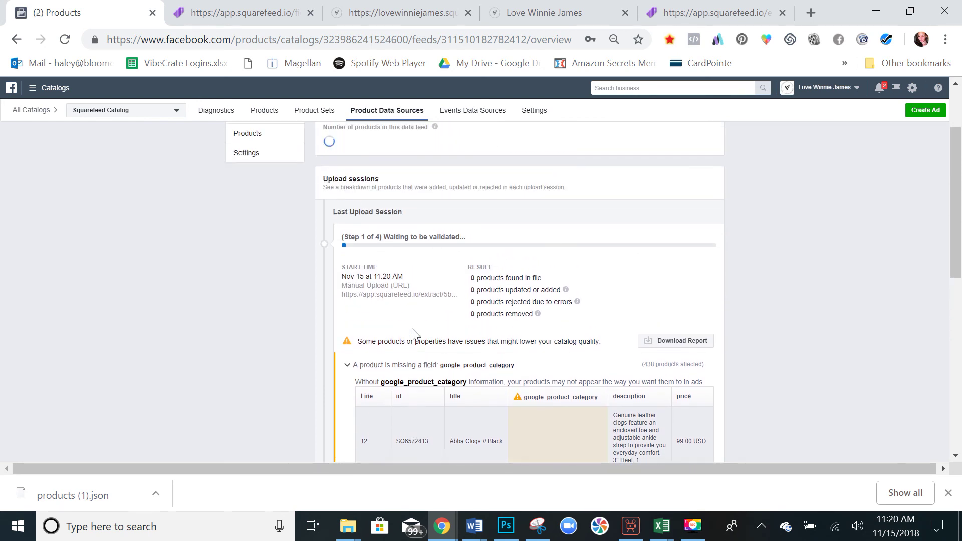
pyautogui.hotkey('ctrl', '4')
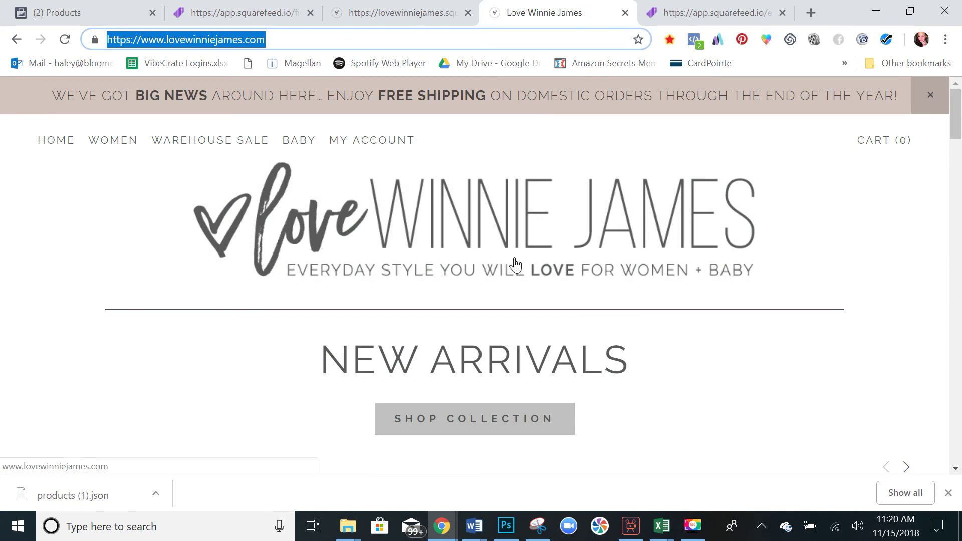
# Open the Preston Zip Jumpsuit product page and run Facebook Pixel Helper on it.
pyautogui.scroll(-5, 515, 265)
pyautogui.scroll(-5, 515, 265)
pyautogui.click(452, 210)
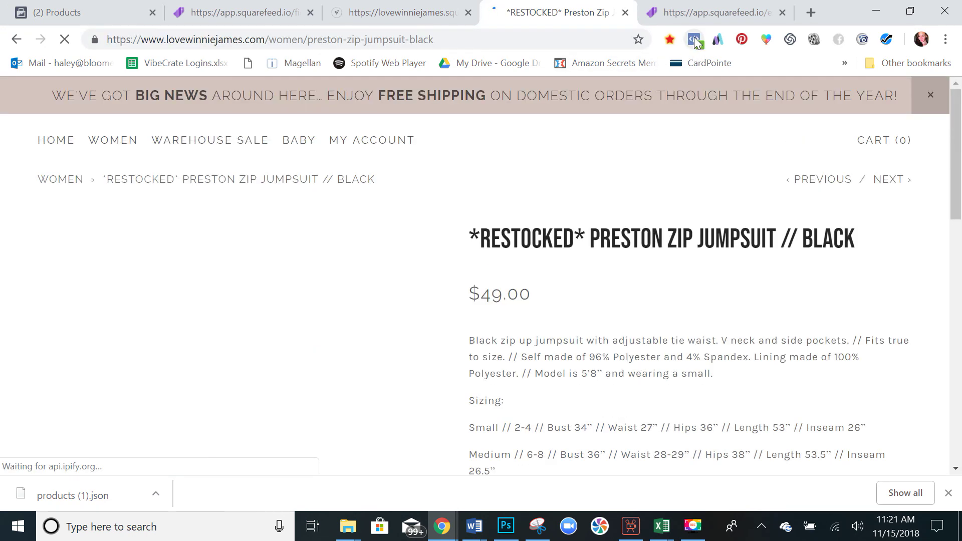
pyautogui.click(694, 40)
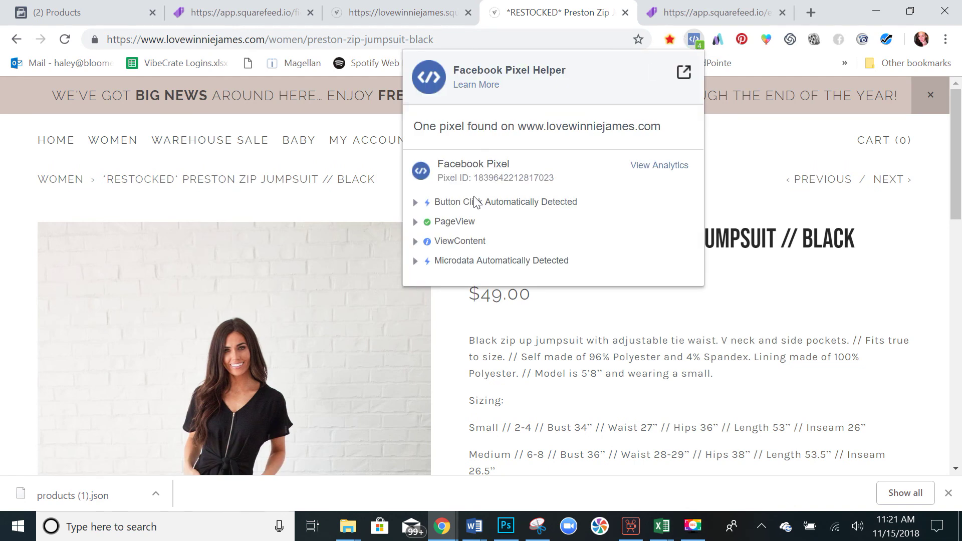
# Inspect the ViewContent event and Microdata details reported by the pixel.
pyautogui.click(414, 245)
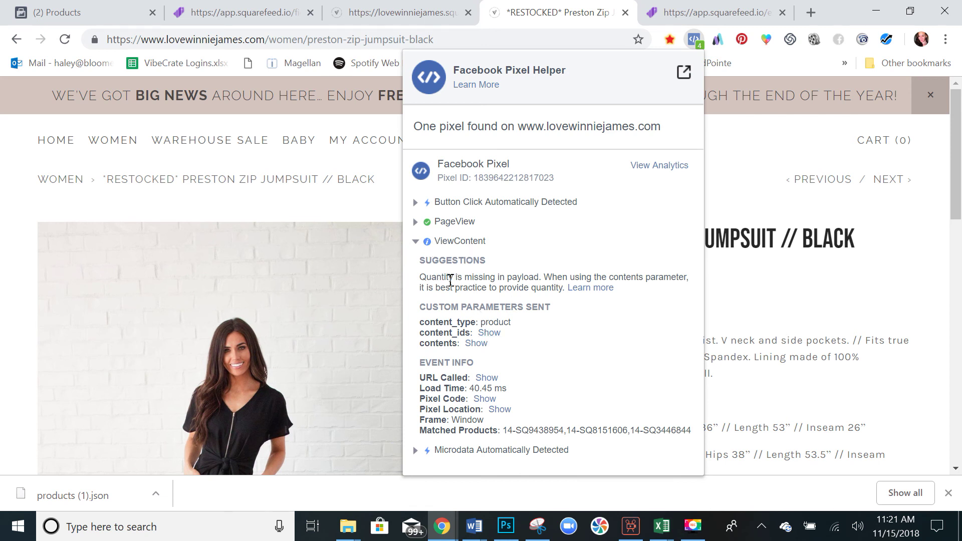
pyautogui.moveTo(451, 280); pyautogui.dragTo(434, 284)
pyautogui.click(477, 279)
pyautogui.click(416, 242)
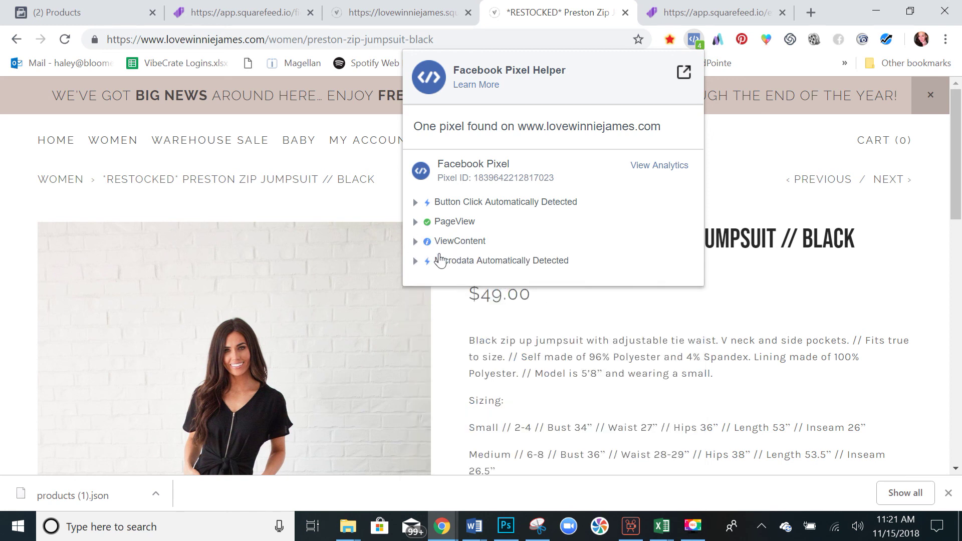
pyautogui.click(415, 242)
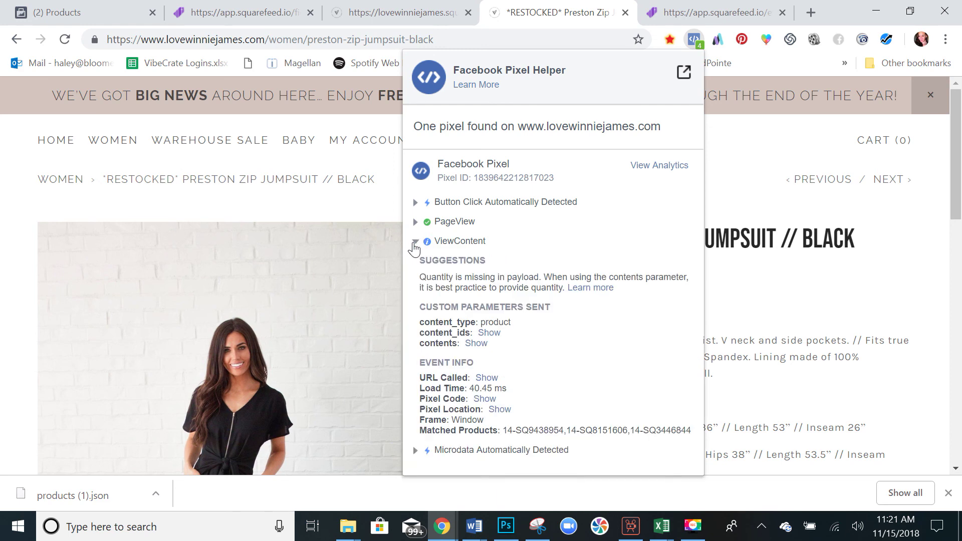
pyautogui.click(415, 243)
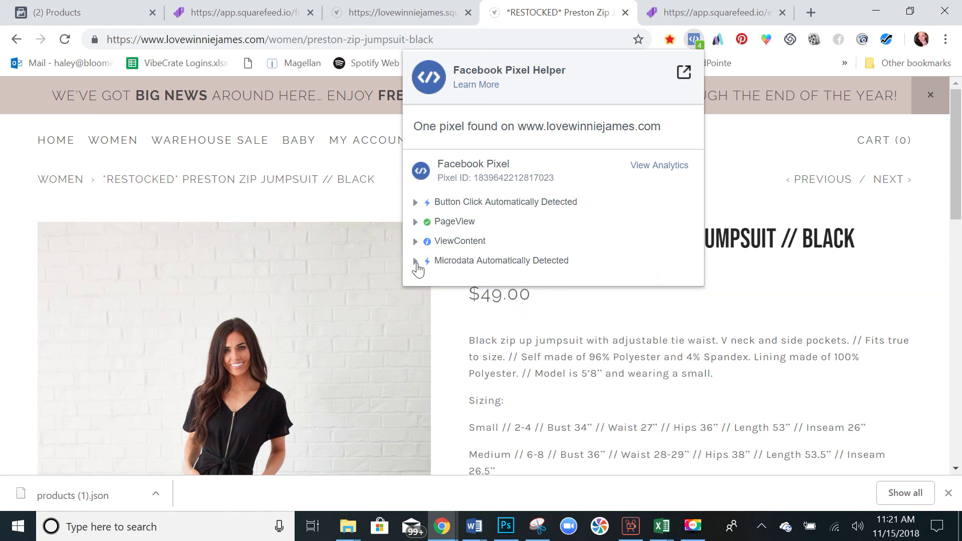
pyautogui.click(415, 261)
pyautogui.click(415, 261)
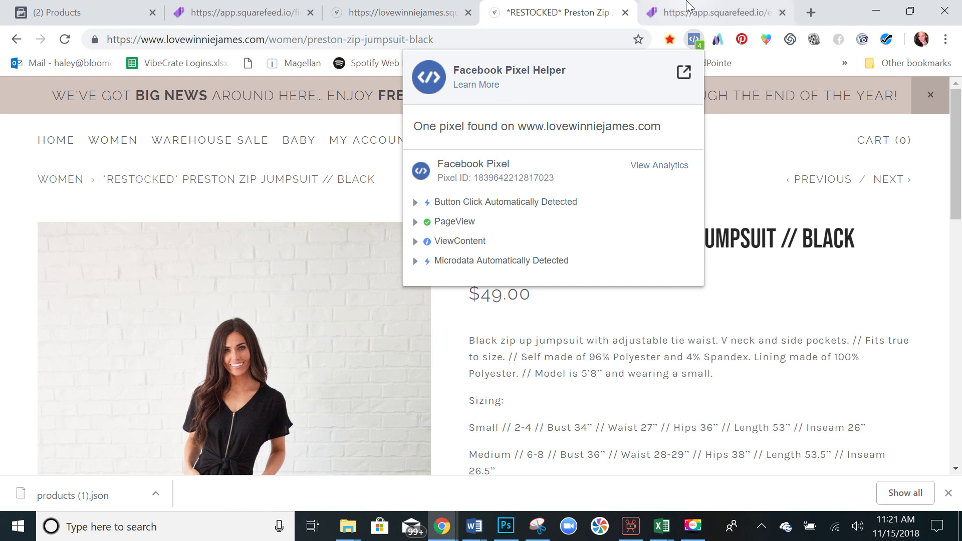
# Close Pixel Helper and look over the $49.00 Preston Zip Jumpsuit // Black page.
pyautogui.click(695, 40)
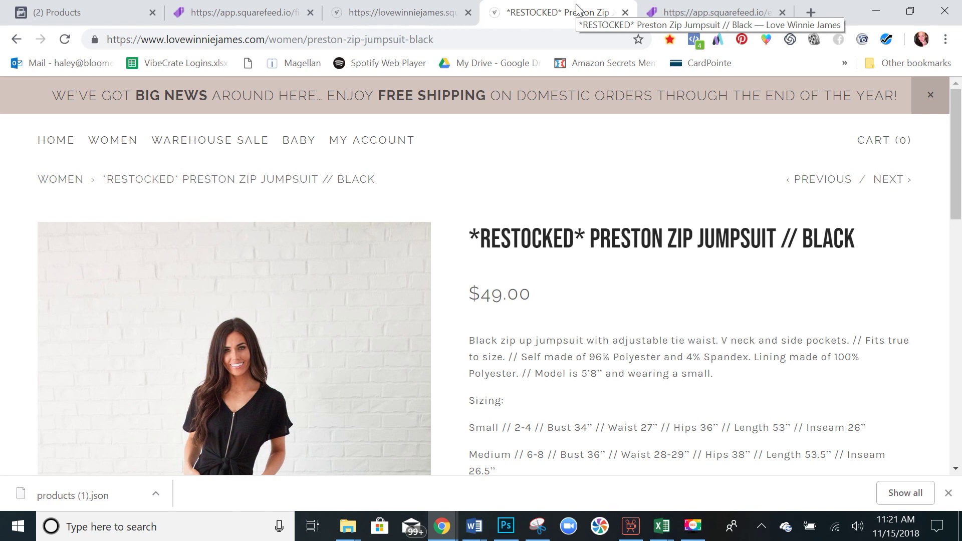
pyautogui.scroll(-2, 534, 235)
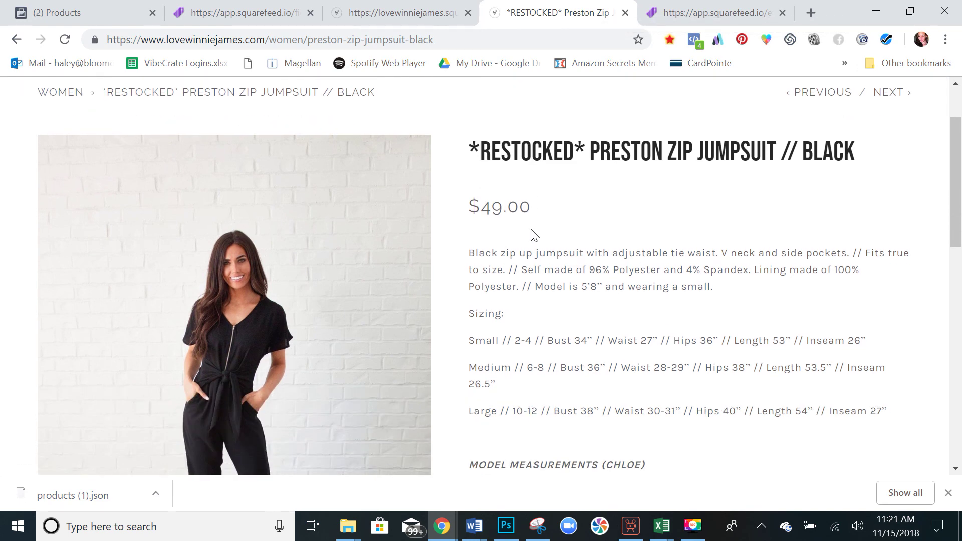
pyautogui.scroll(2, 534, 236)
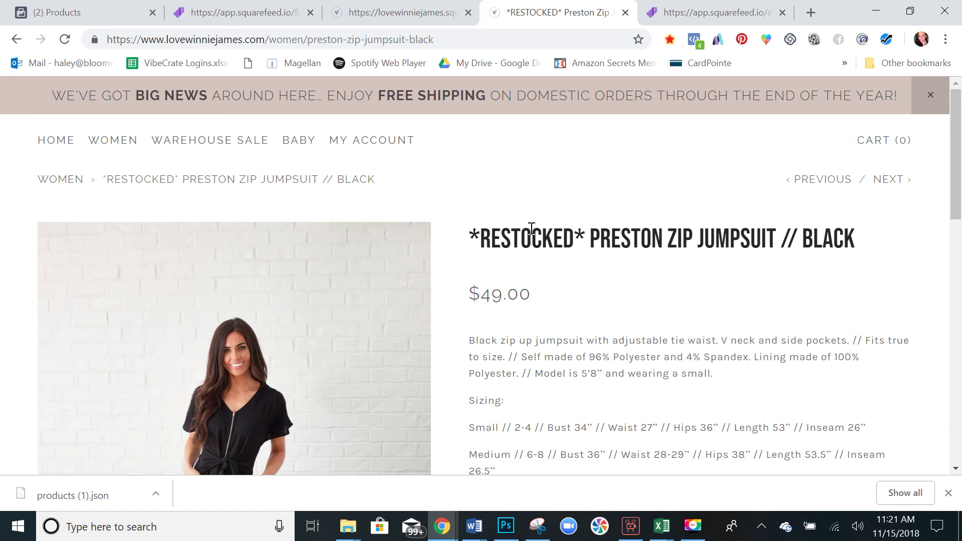
pyautogui.scroll(-1, 532, 229)
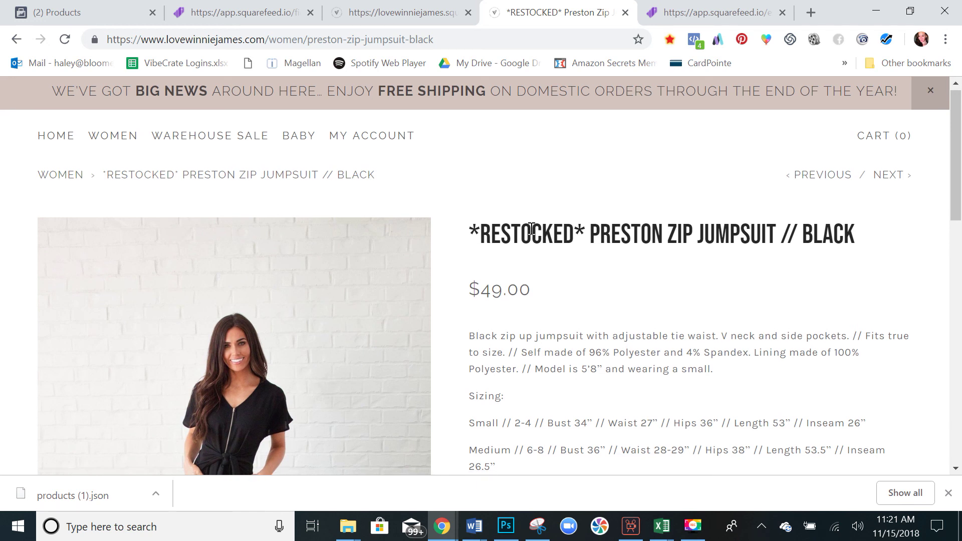
pyautogui.scroll(-1, 525, 207)
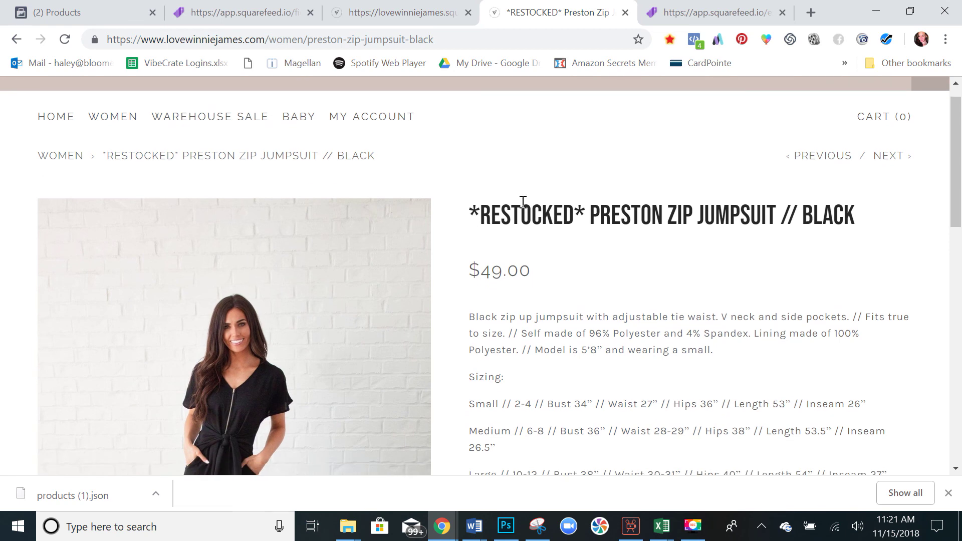
pyautogui.scroll(1, 525, 207)
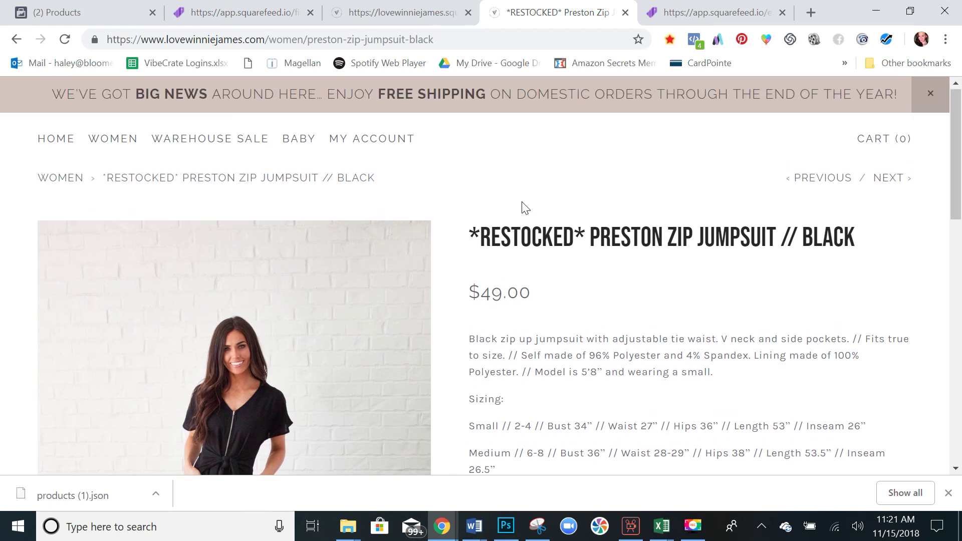
pyautogui.scroll(-1, 525, 208)
pyautogui.scroll(1, 526, 207)
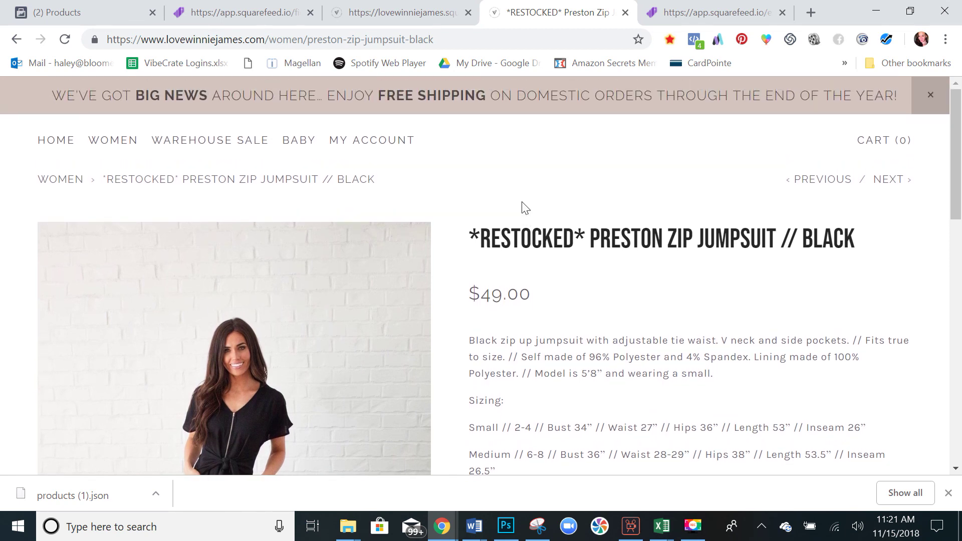